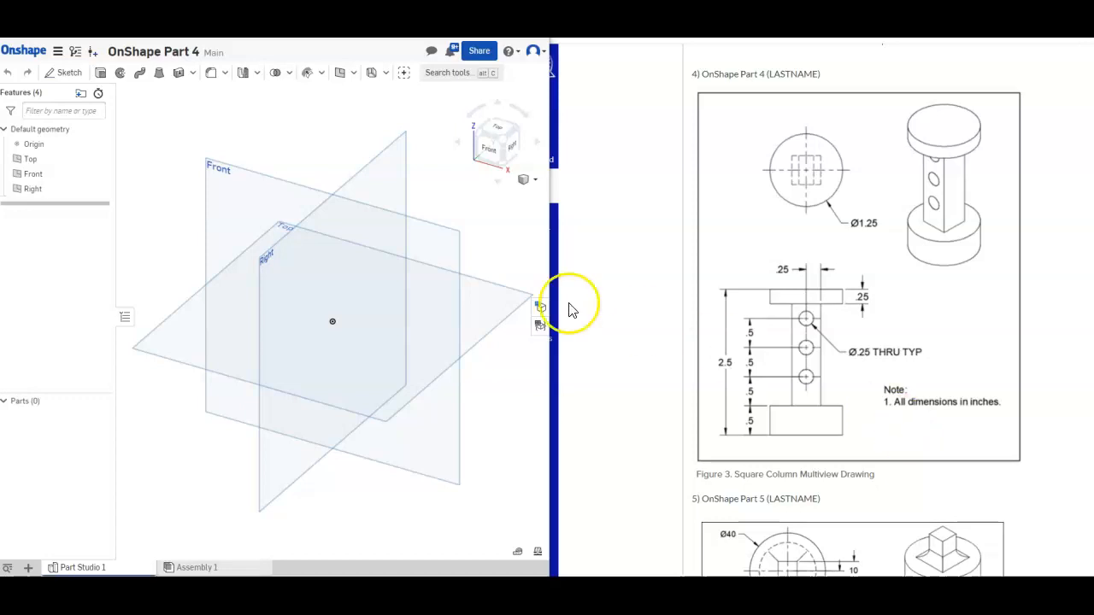
# Draw a circle centred on the origin on the Top plane and dimension it 1.25 in
pyautogui.click(66, 72)
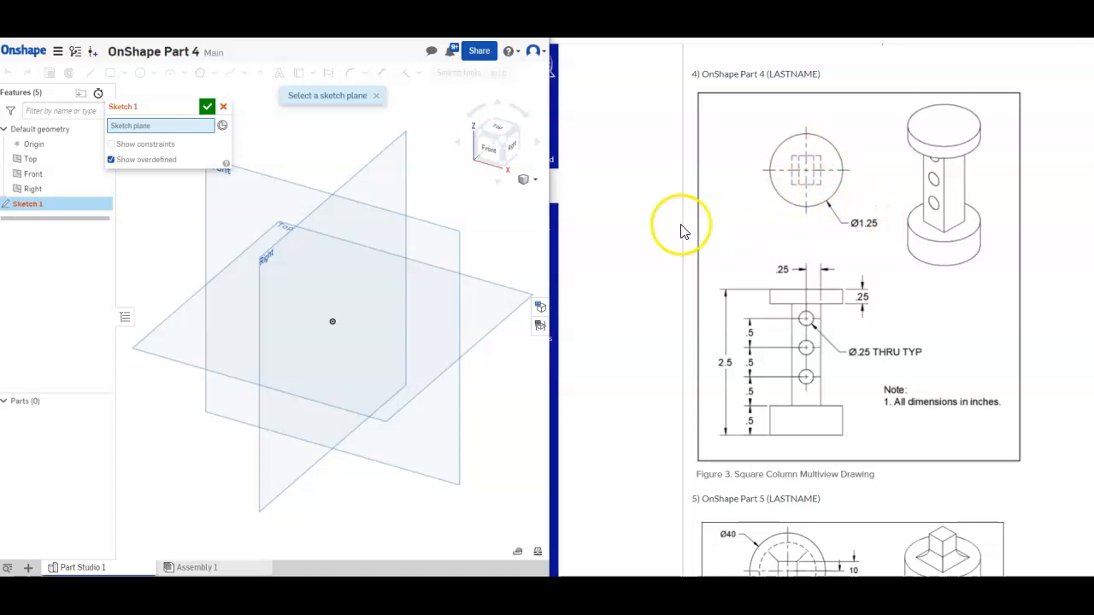
pyautogui.click(171, 346)
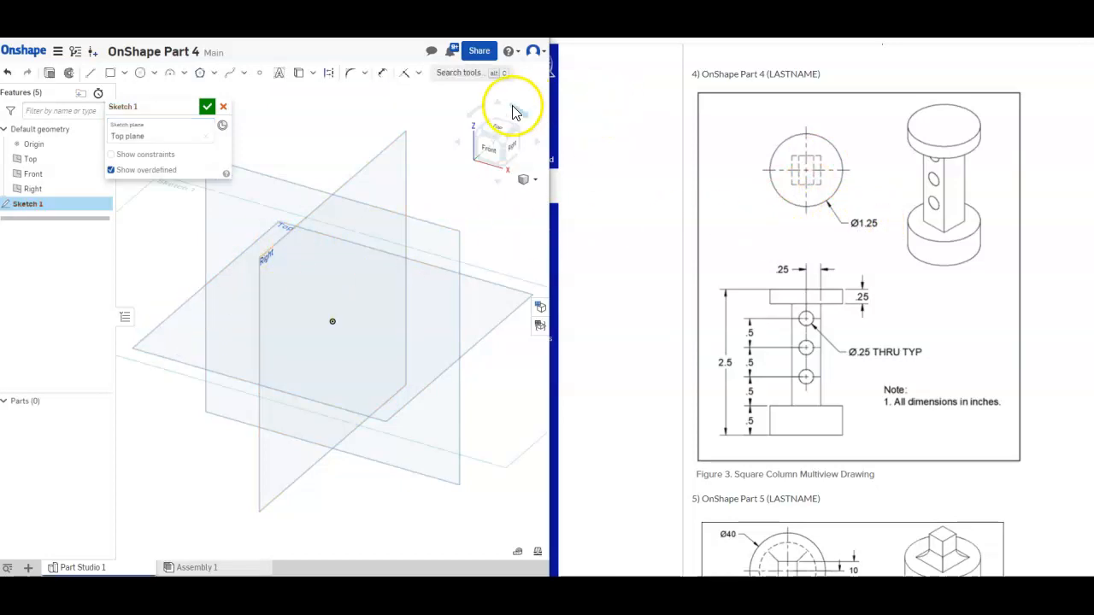
pyautogui.click(502, 130)
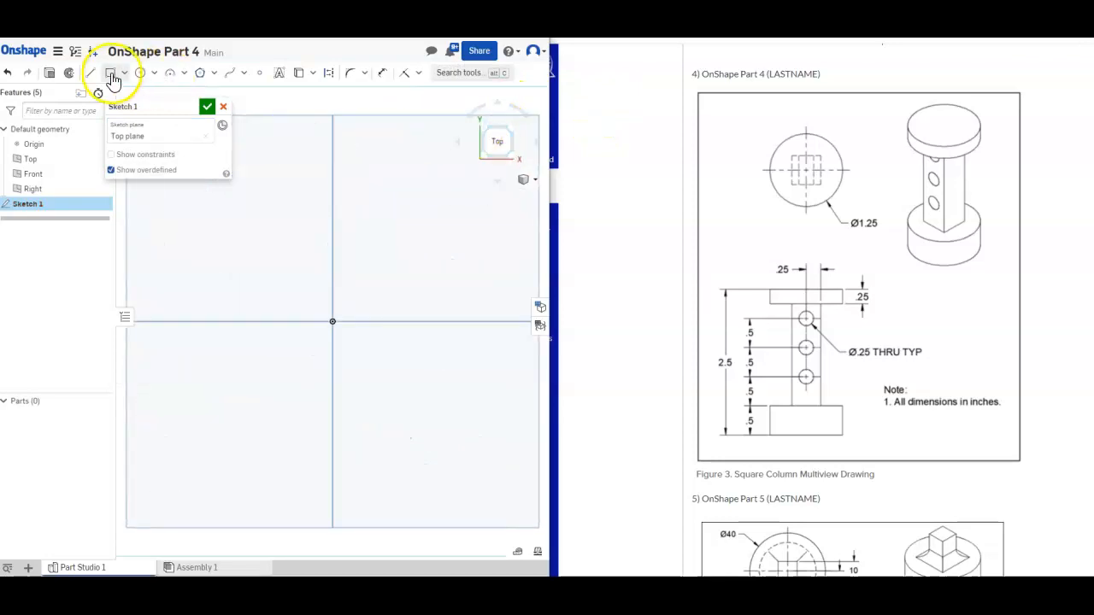
pyautogui.click(144, 73)
pyautogui.click(332, 321)
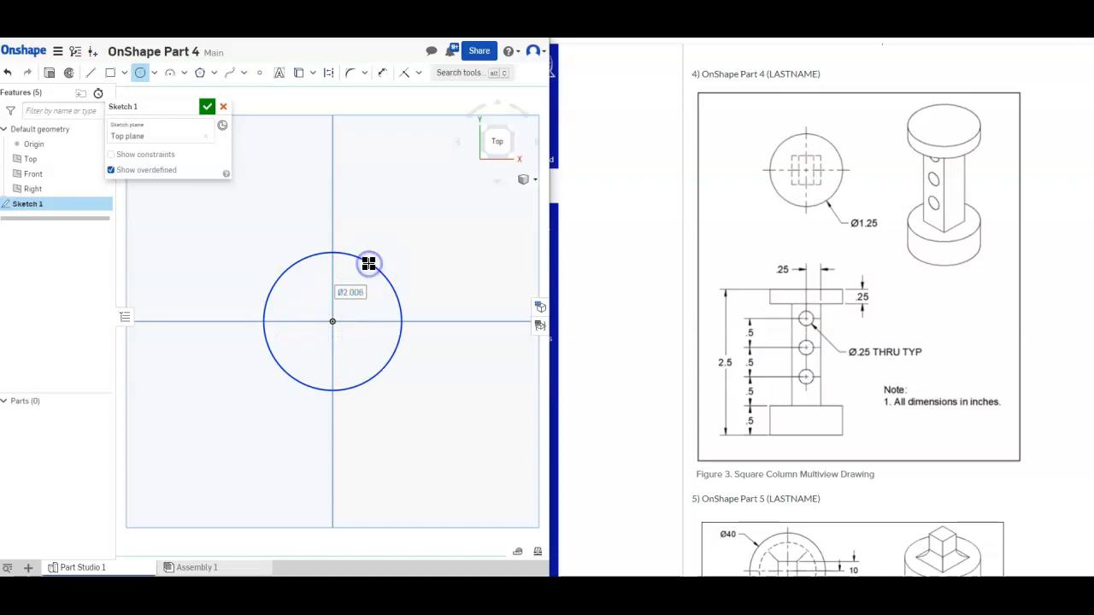
pyautogui.click(368, 263)
pyautogui.write('1')
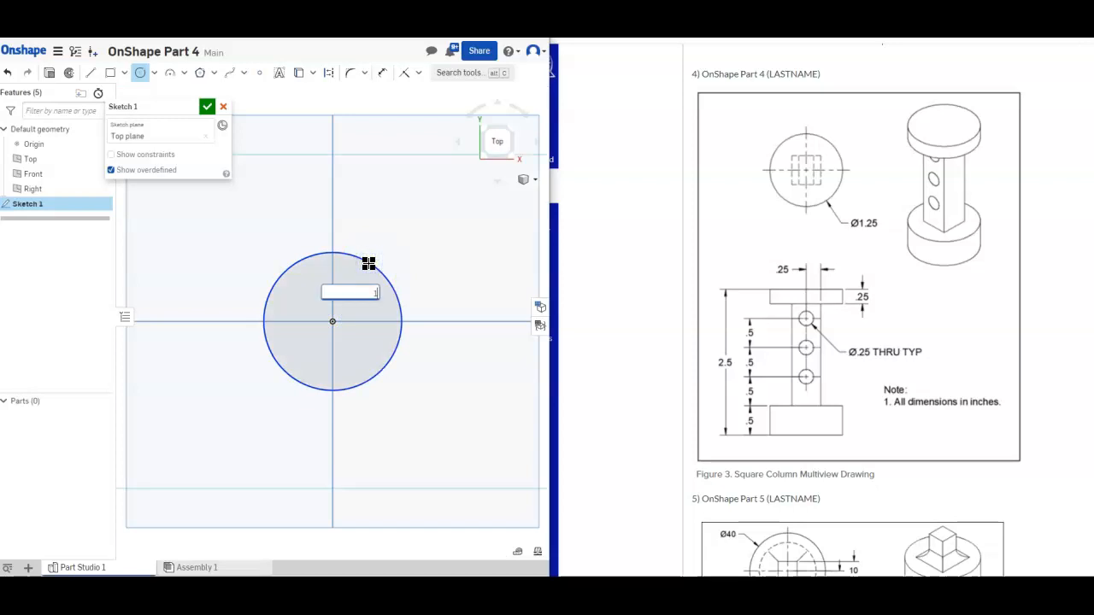
pyautogui.write('.25')
pyautogui.press('Return')
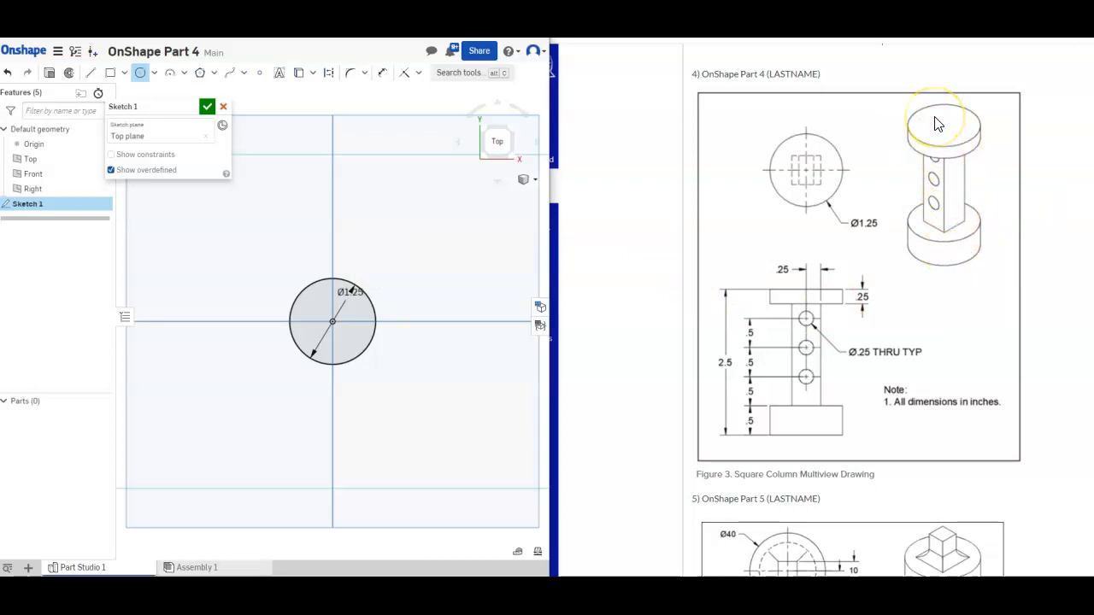
# Accept Sketch 1 and extrude the 1.25 in circle 0.5 in into a solid disc
pyautogui.click(208, 107)
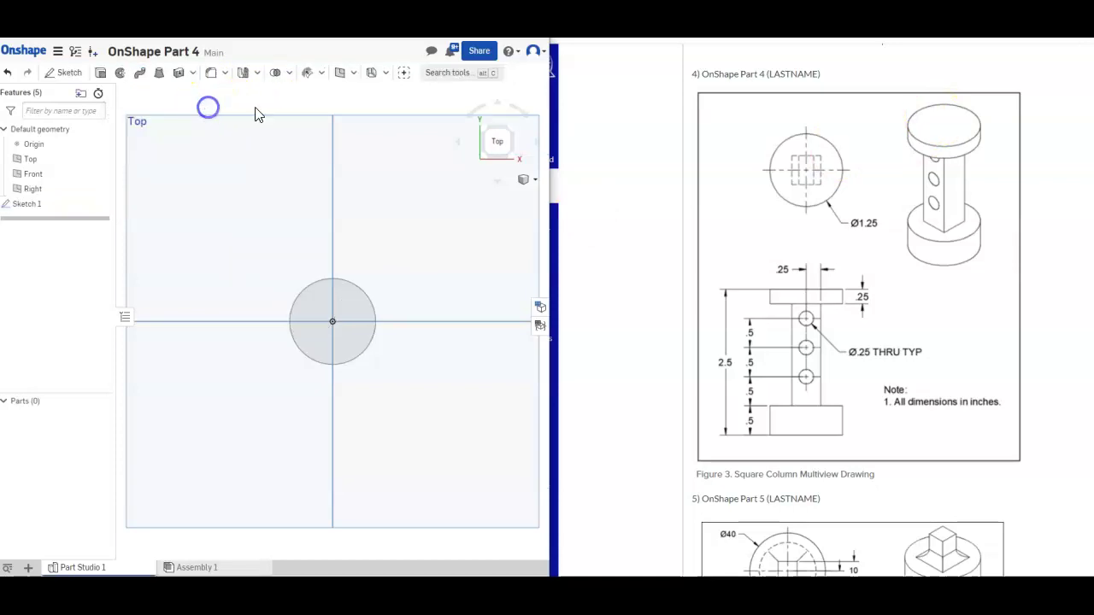
pyautogui.click(508, 134)
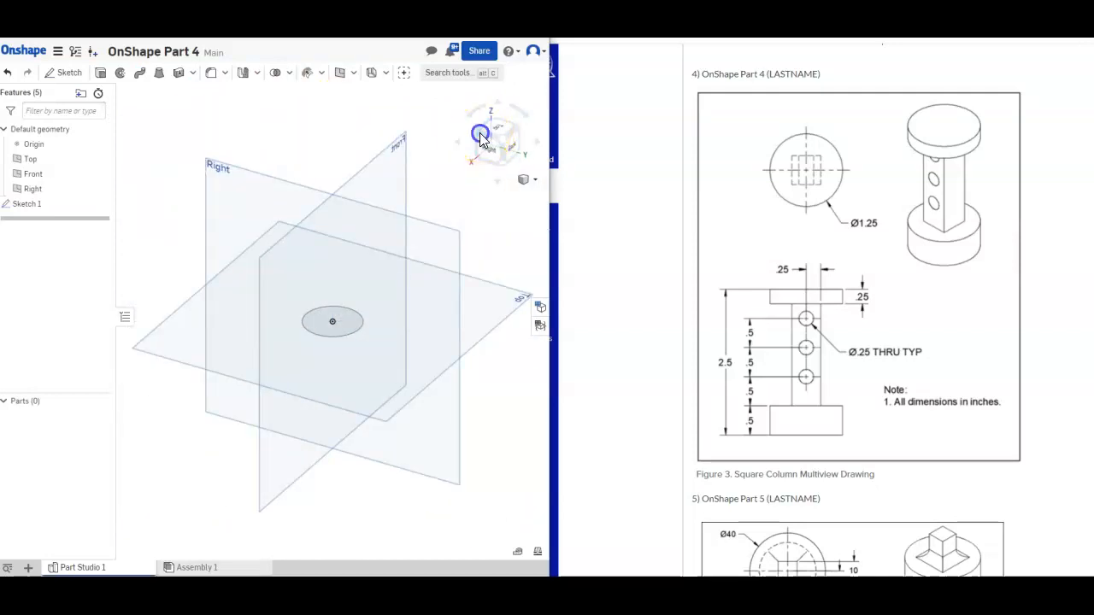
pyautogui.click(482, 137)
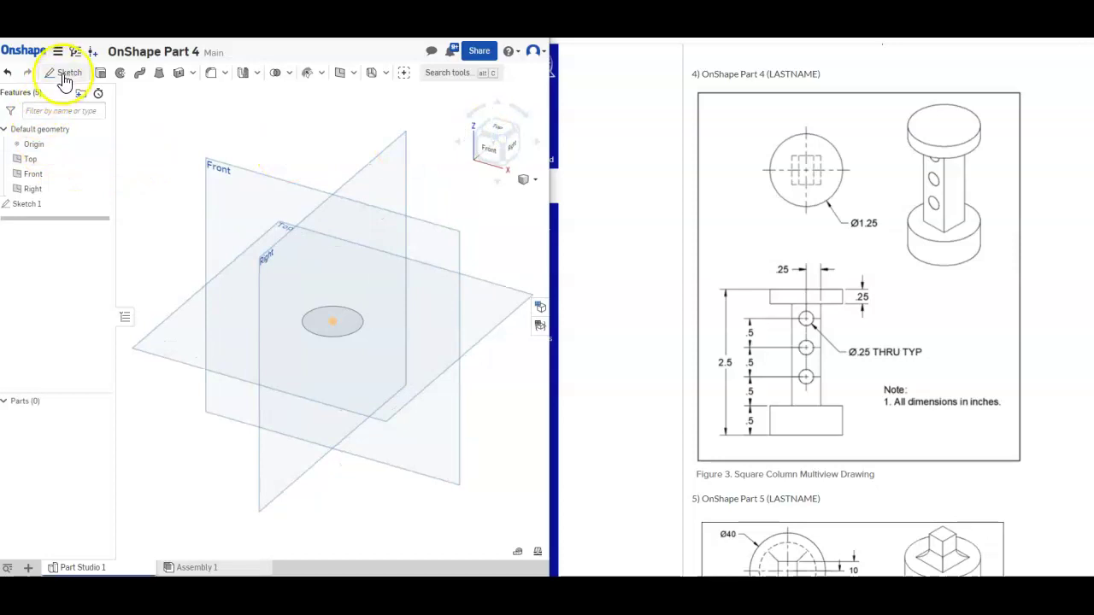
pyautogui.click(100, 72)
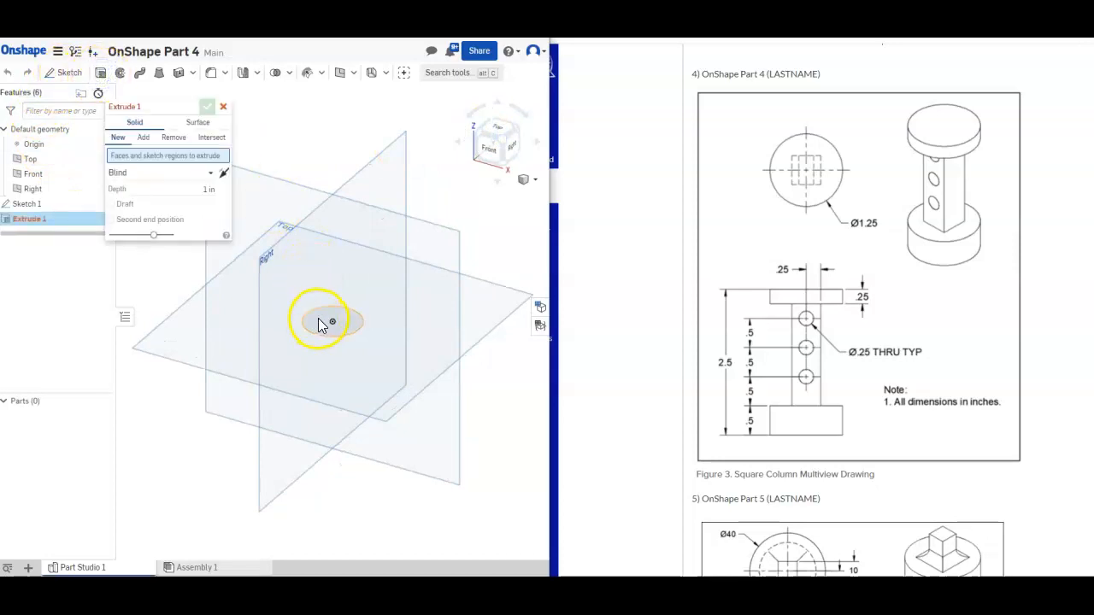
pyautogui.click(322, 324)
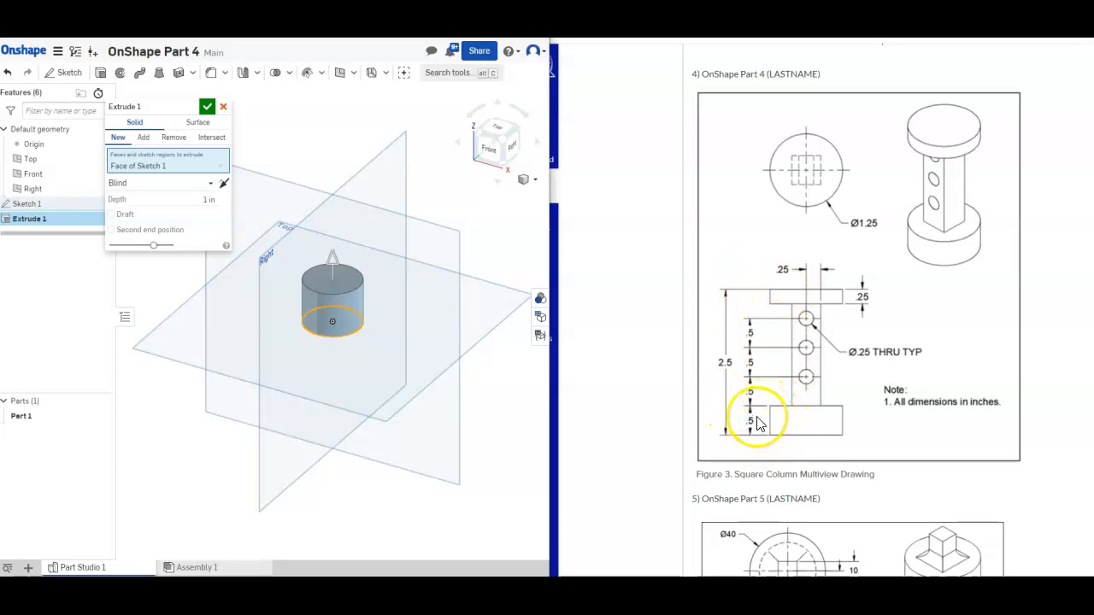
pyautogui.doubleClick(208, 200)
pyautogui.write('.5')
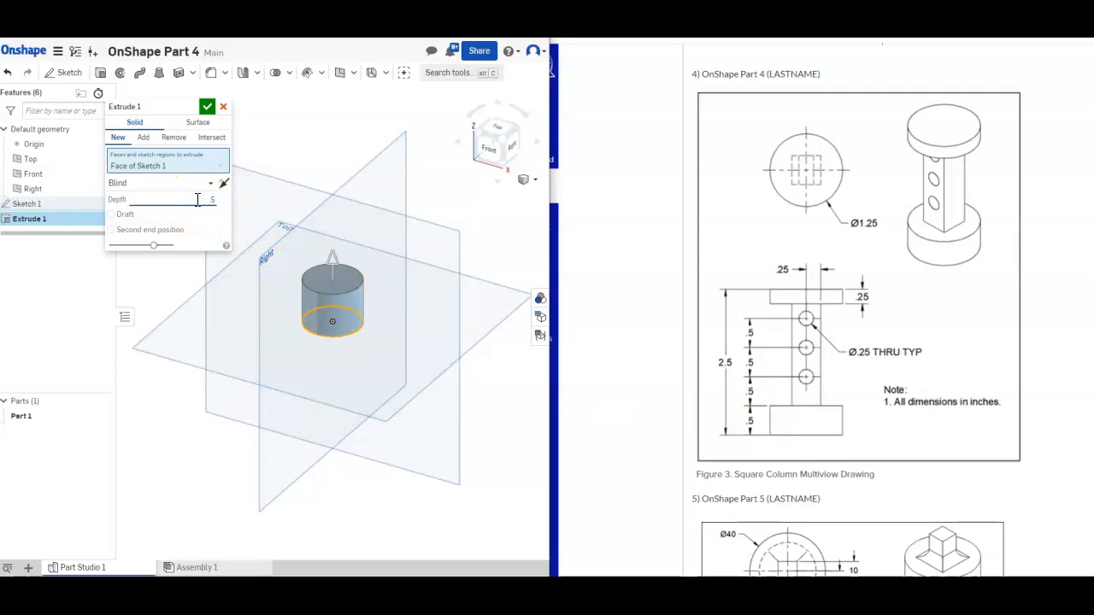
pyautogui.click(207, 106)
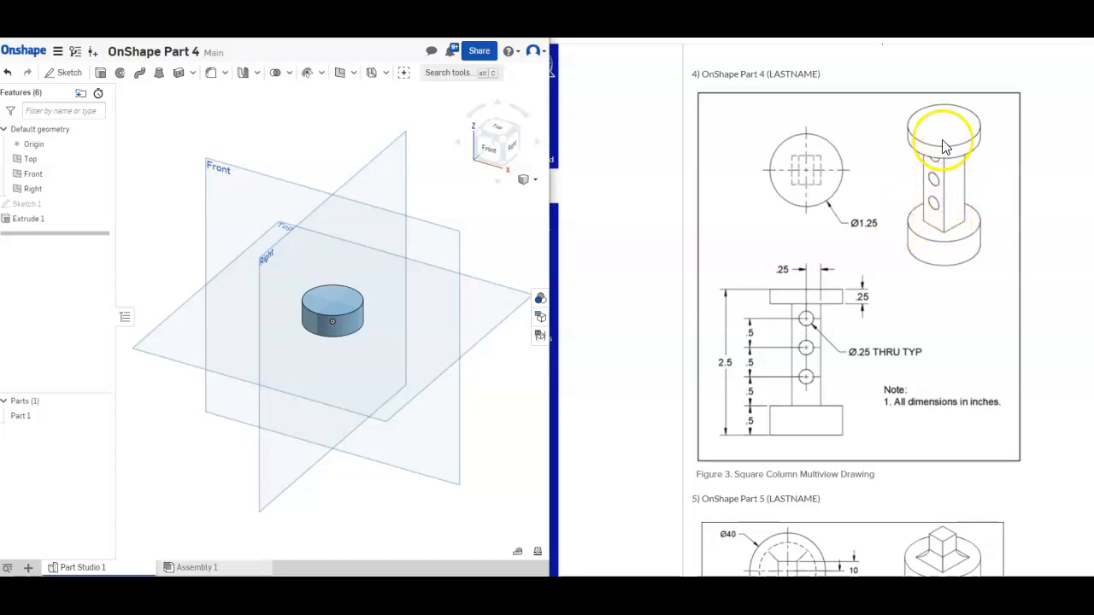
# Begin Sketch 2 on the disc's top face viewed from above, ready for a centre-point rectangle
pyautogui.click(64, 74)
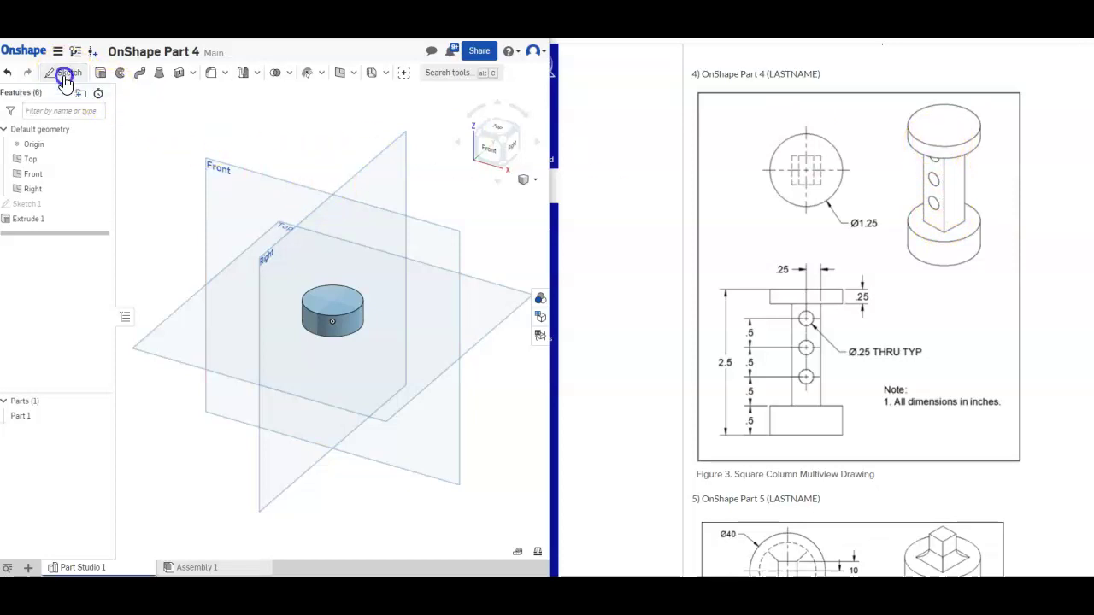
pyautogui.click(334, 302)
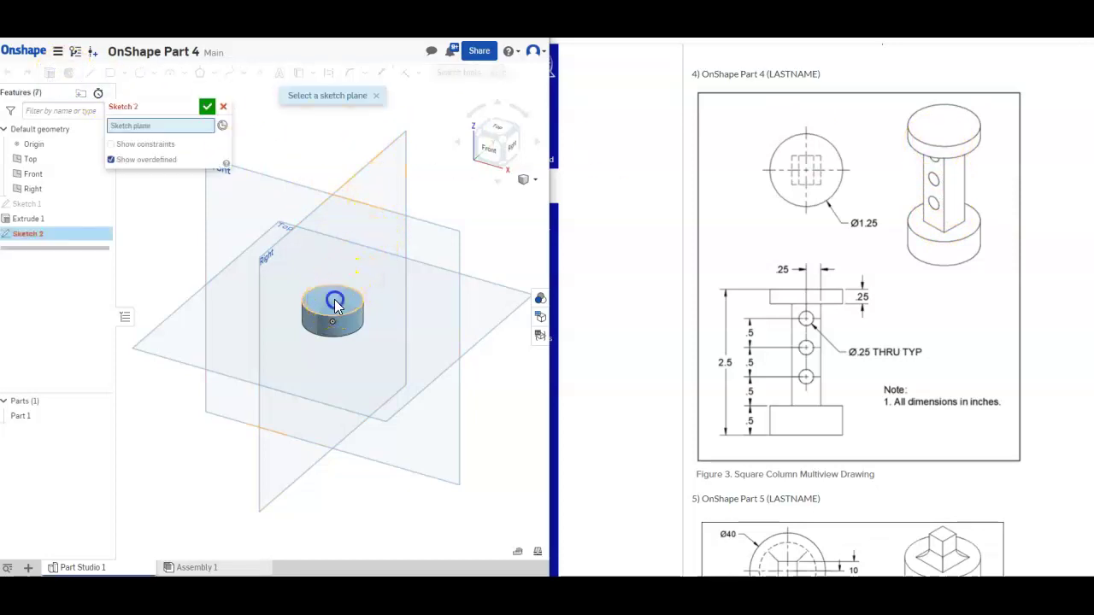
pyautogui.click(496, 129)
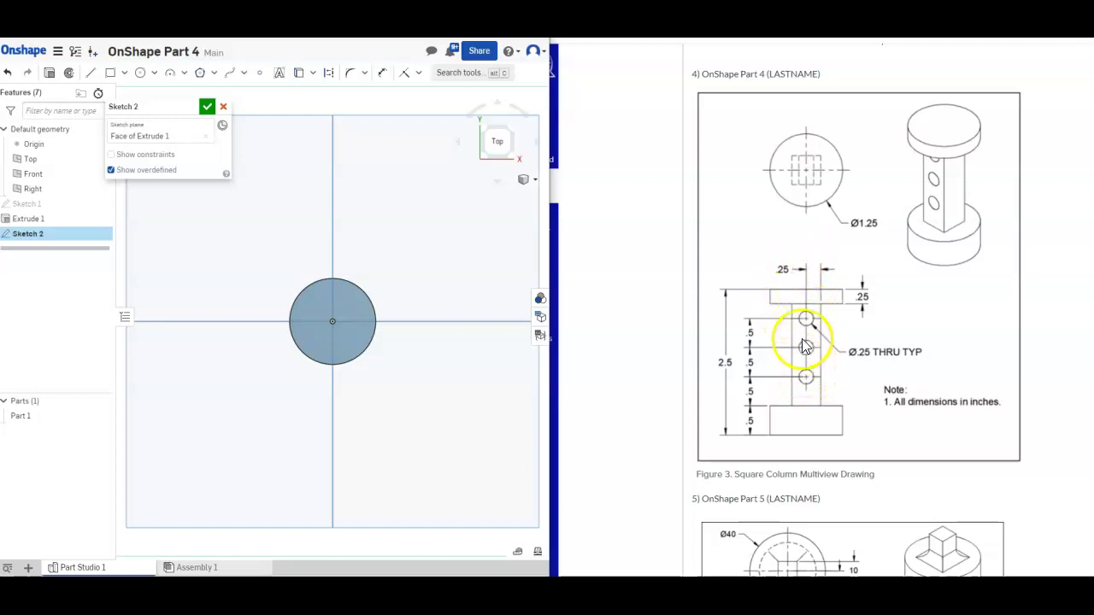
pyautogui.click(111, 72)
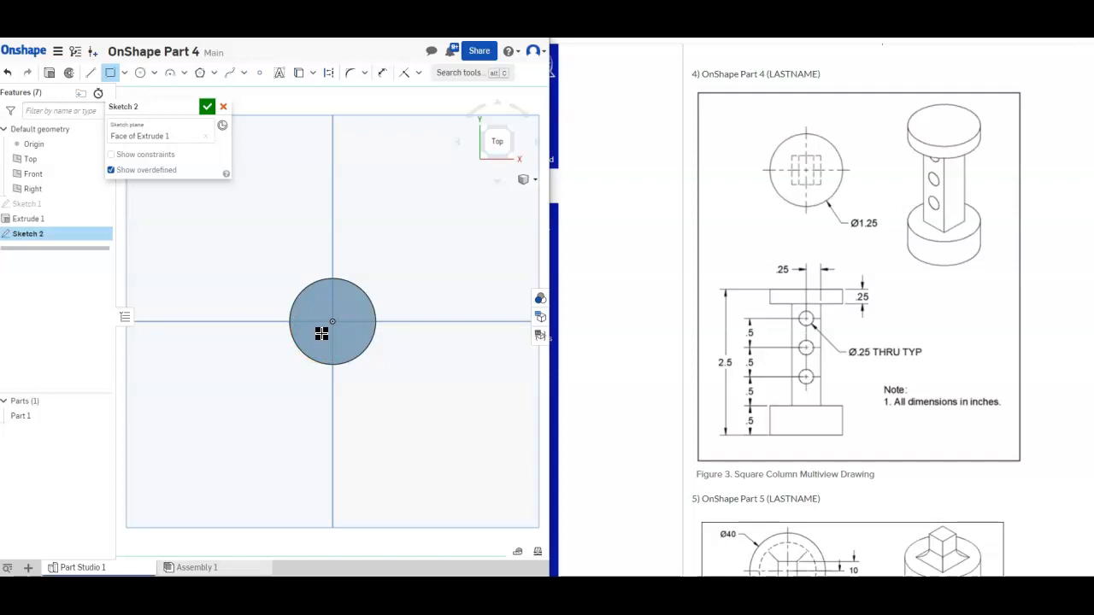
# Draw a centre-point rectangle at the disc centre dimensioned 0.5 wide by 0.5 high
pyautogui.click(331, 321)
pyautogui.click(344, 307)
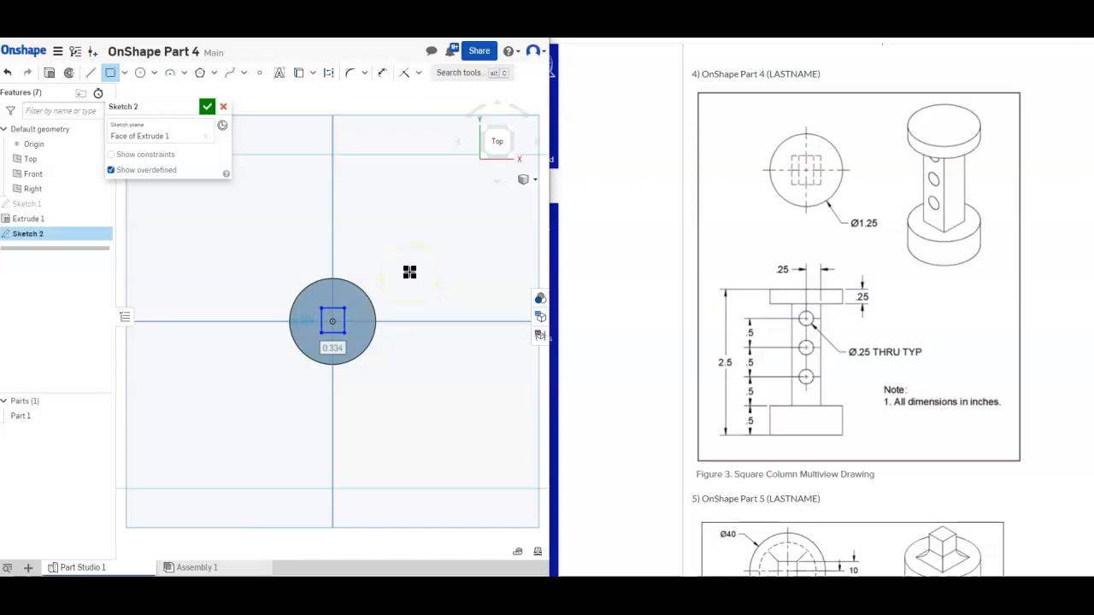
pyautogui.write('0')
pyautogui.press('Return')
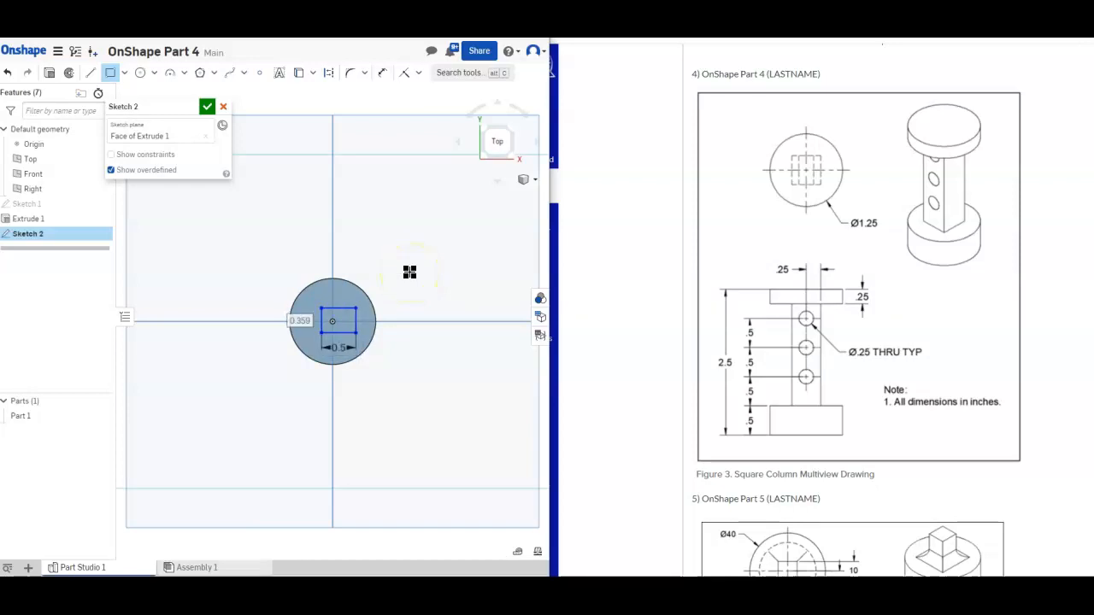
pyautogui.write('.5')
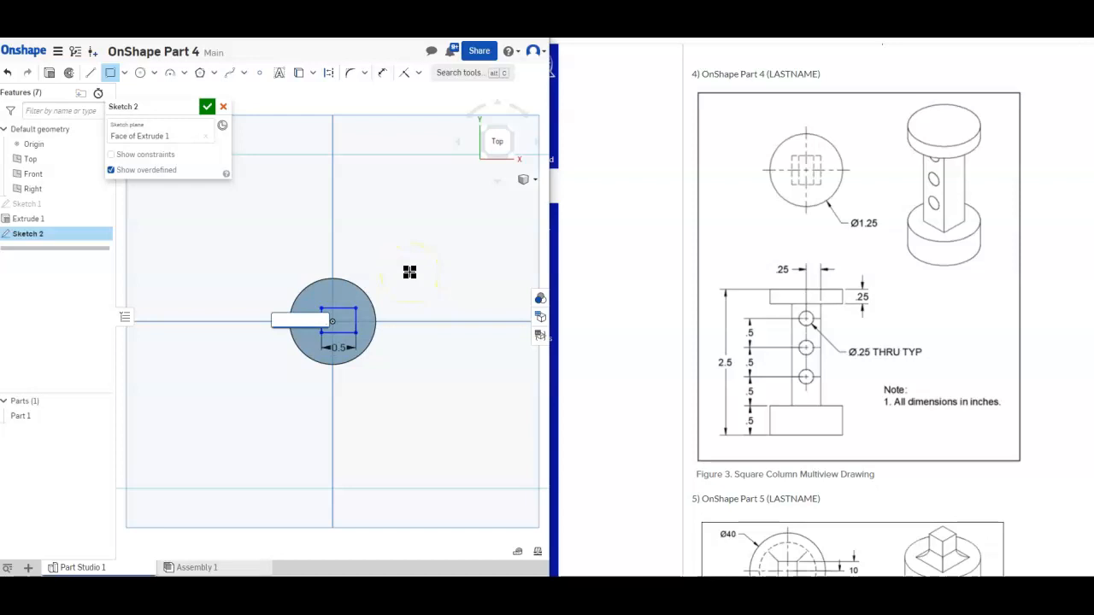
pyautogui.press('Return')
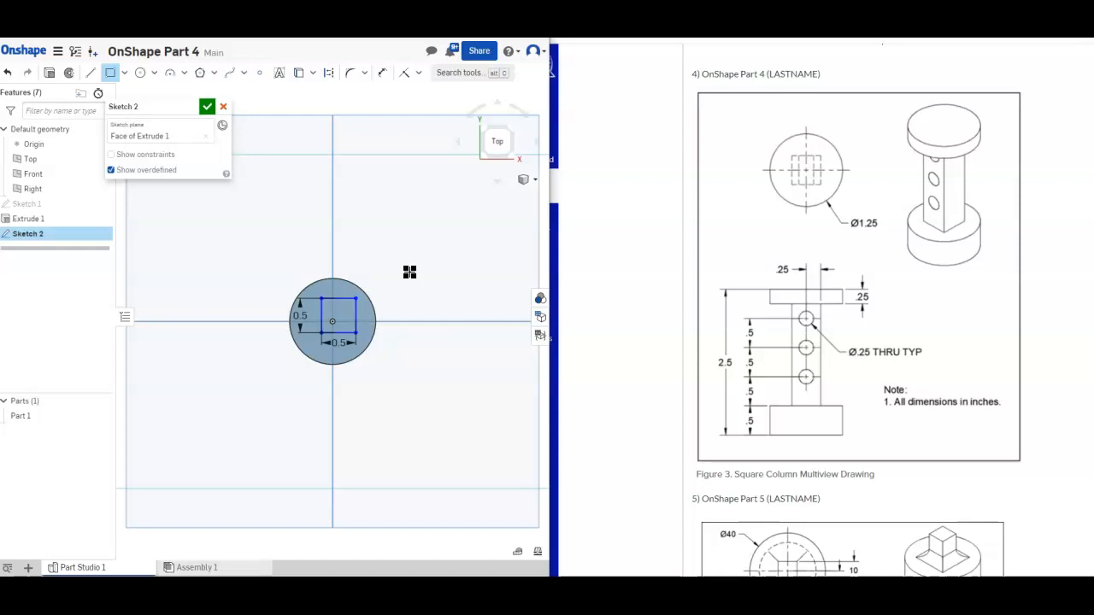
pyautogui.click(320, 301)
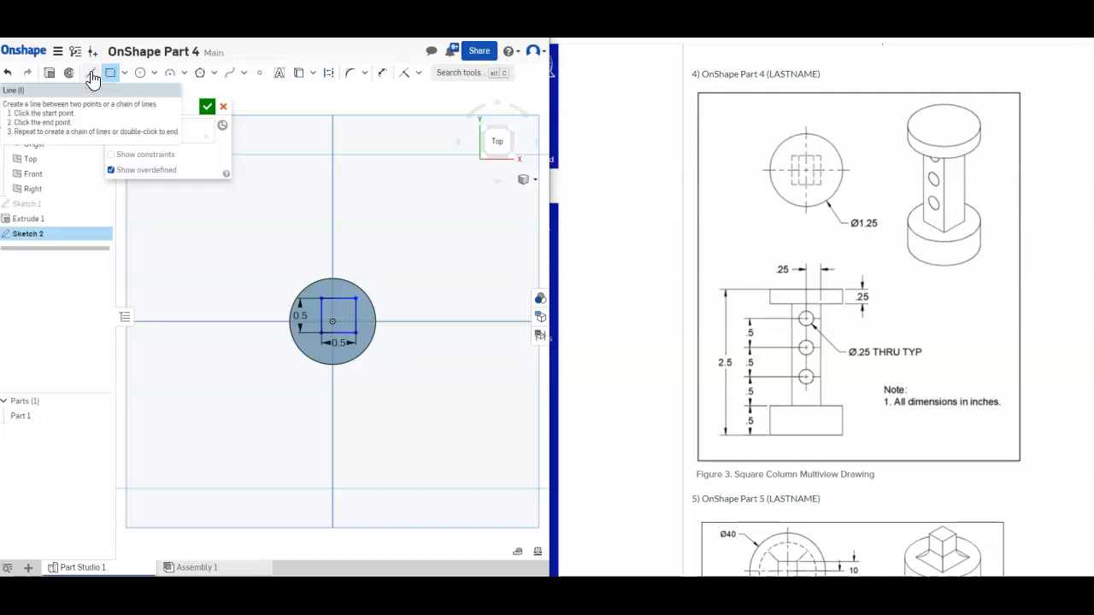
# Draw a vertical and a horizontal line through the origin spanning past the disc as centre lines
pyautogui.click(92, 75)
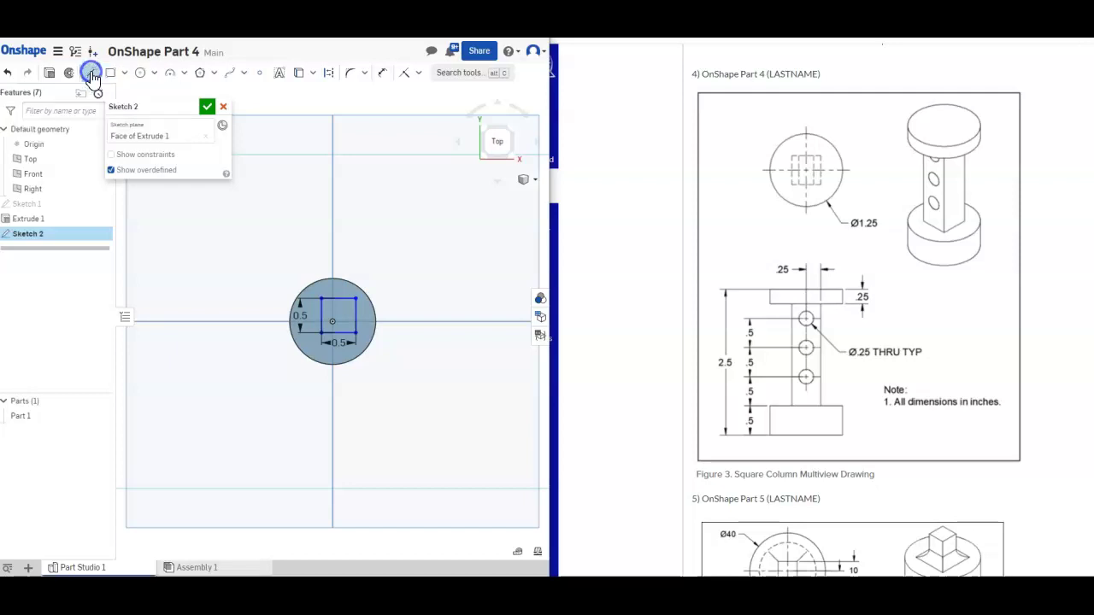
pyautogui.click(331, 224)
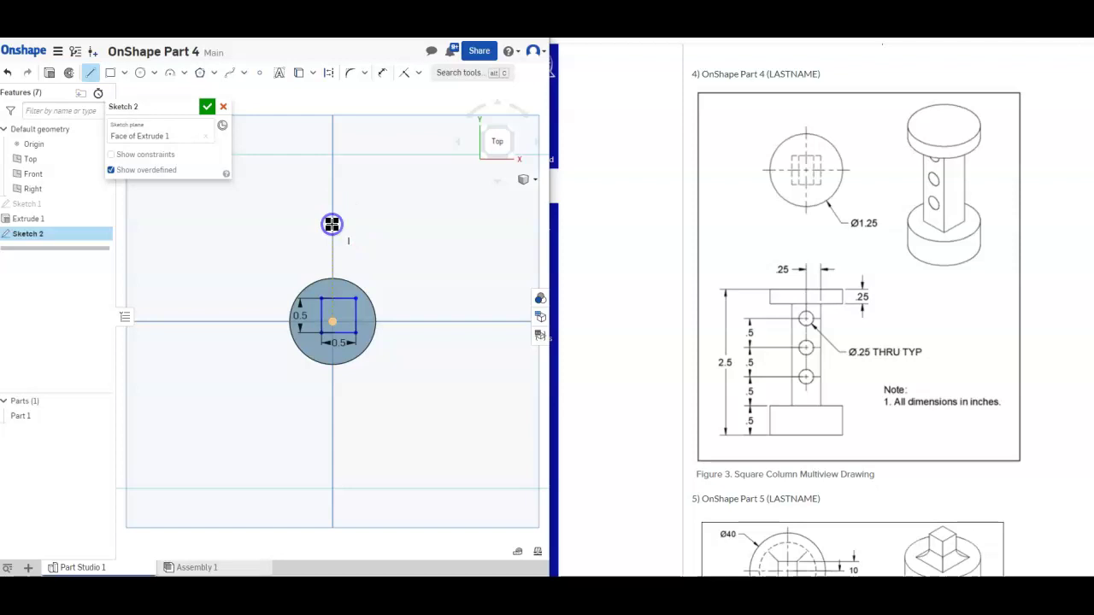
pyautogui.click(333, 455)
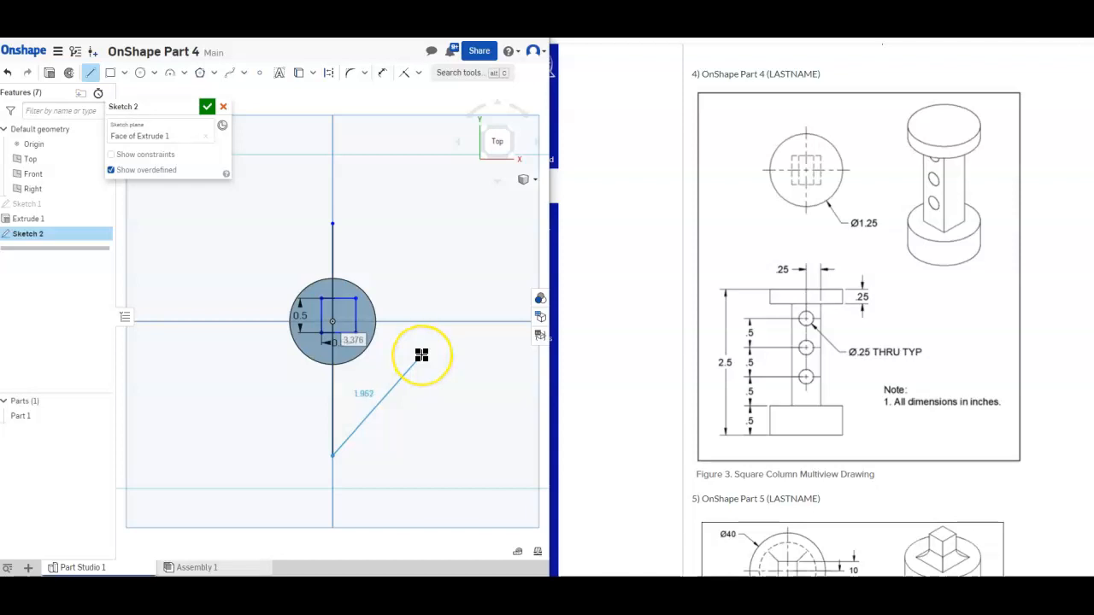
pyautogui.press('Escape')
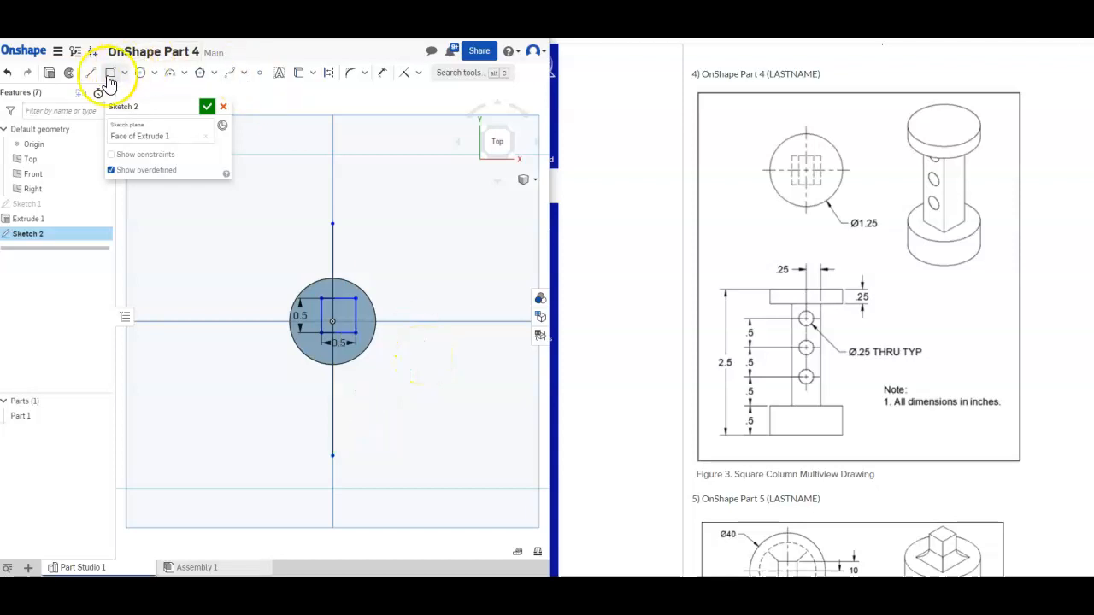
pyautogui.click(92, 73)
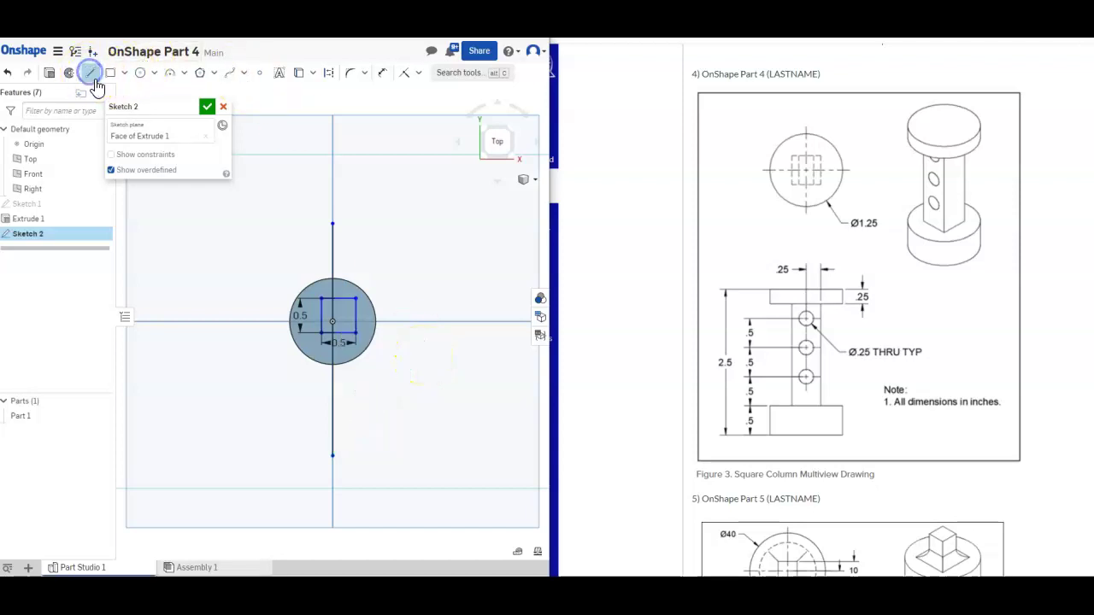
pyautogui.click(216, 320)
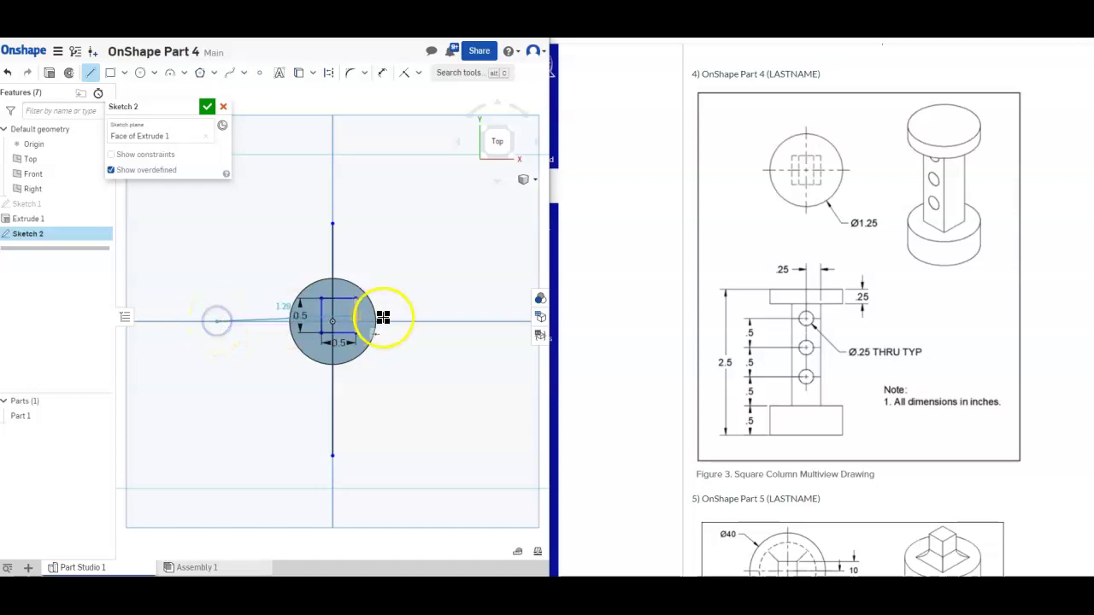
pyautogui.click(433, 321)
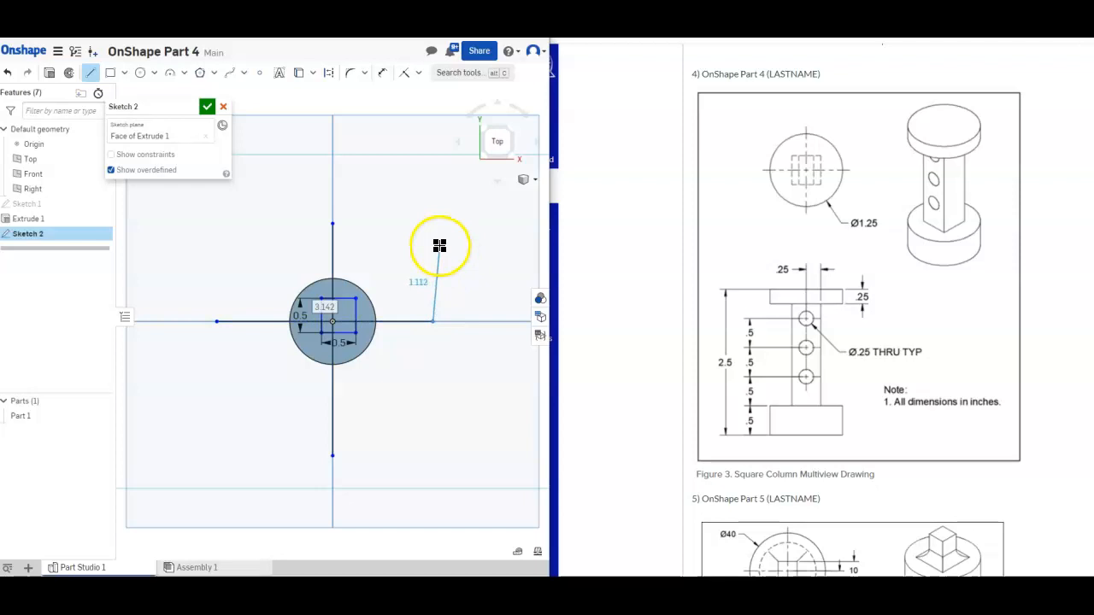
pyautogui.press('Escape')
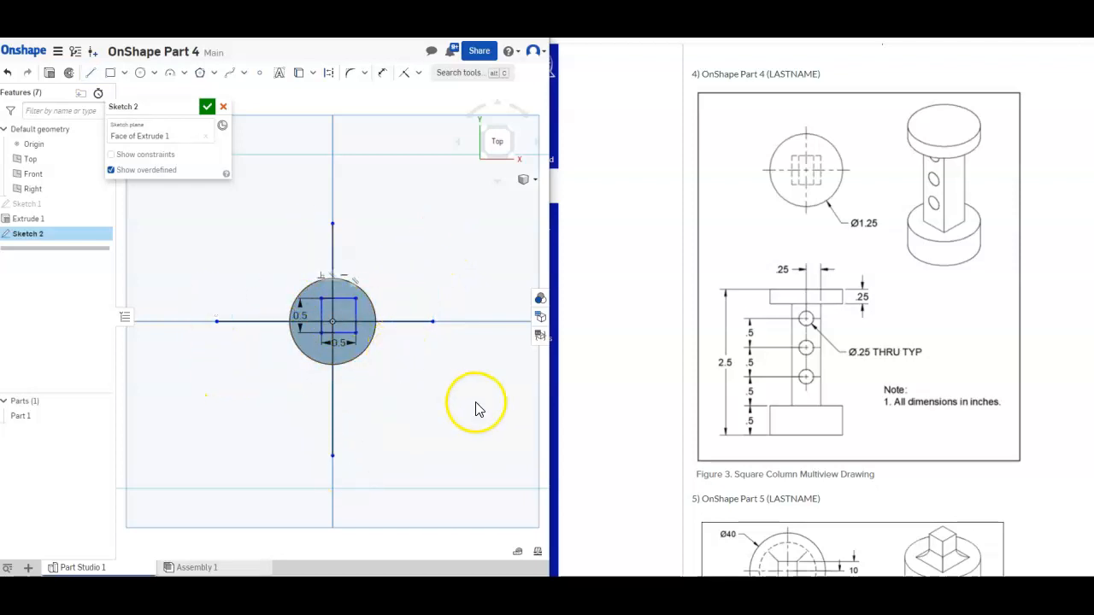
pyautogui.scroll(1, 294, 330)
pyautogui.scroll(1, 293, 330)
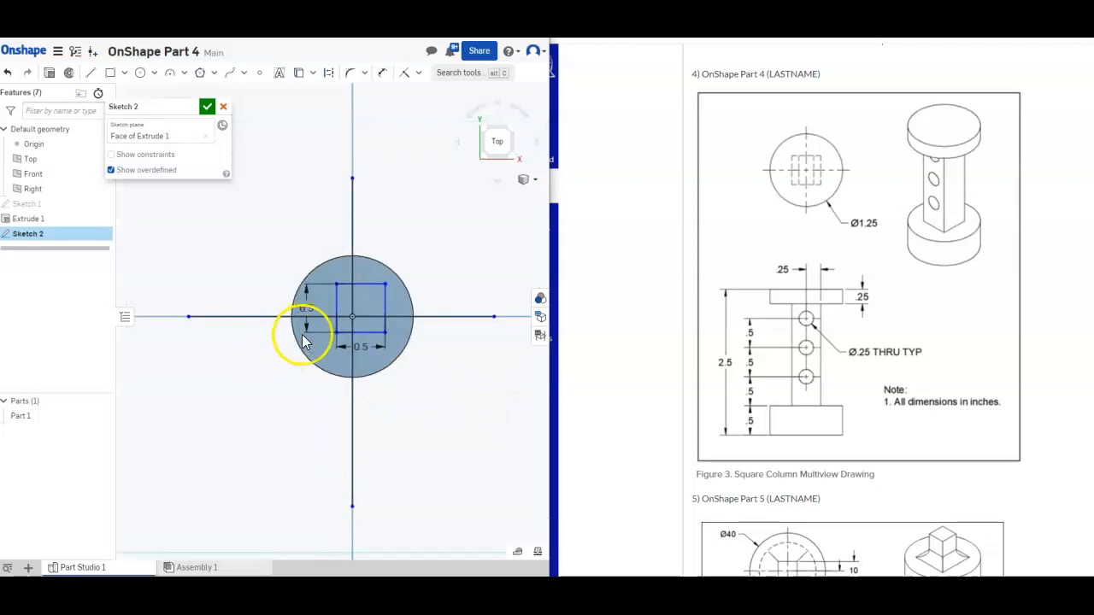
pyautogui.moveTo(453, 369); pyautogui.dragTo(410, 385, button='middle')
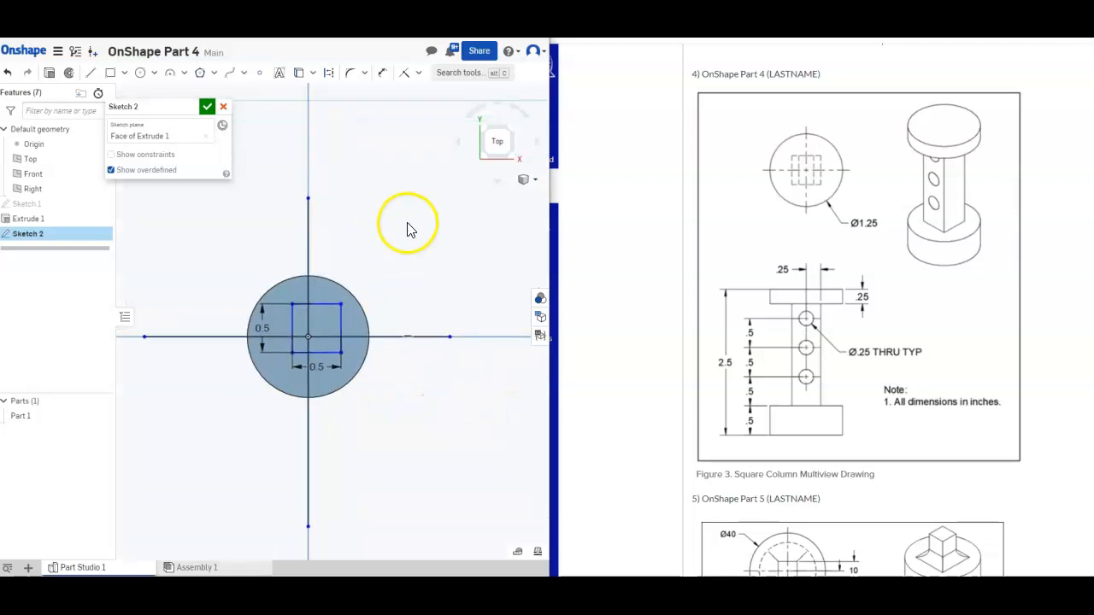
pyautogui.click(419, 75)
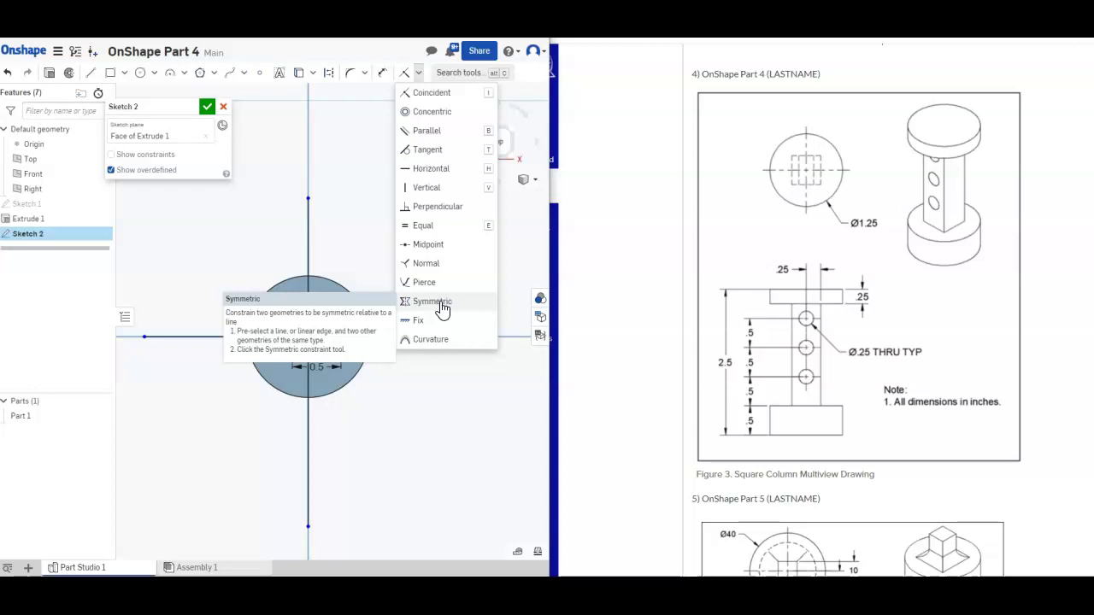
# Make the square's left and right edges symmetric about the vertical centre line
pyautogui.click(442, 306)
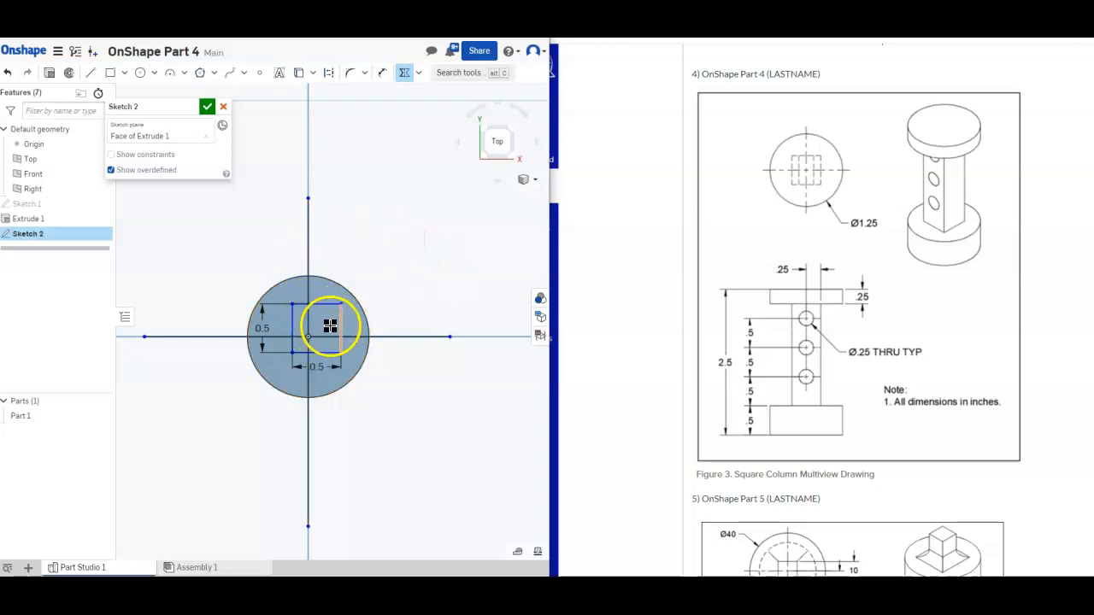
pyautogui.click(293, 331)
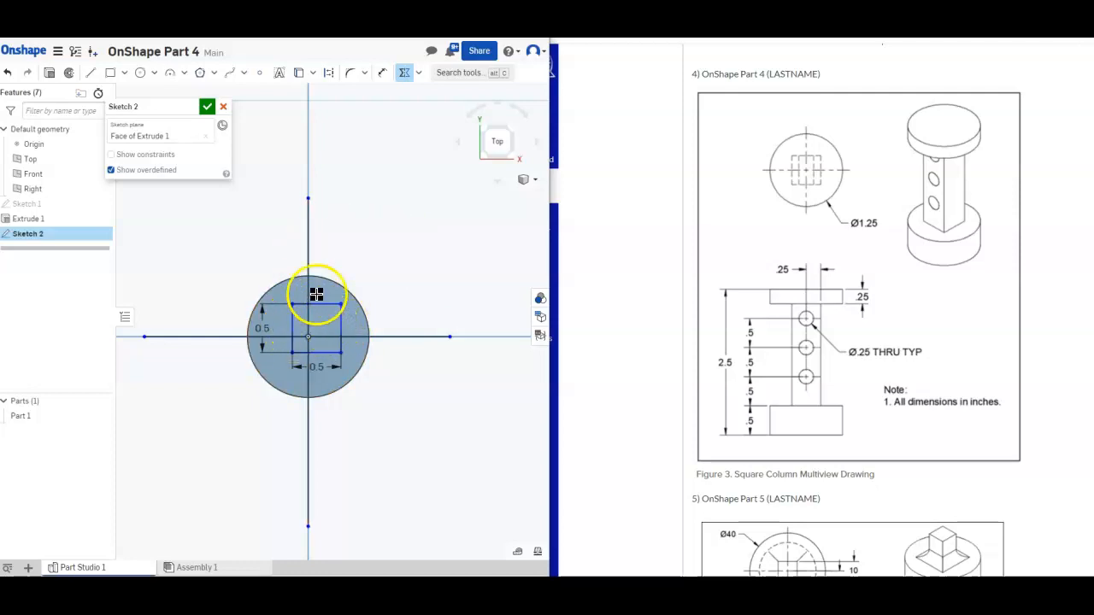
pyautogui.click(307, 256)
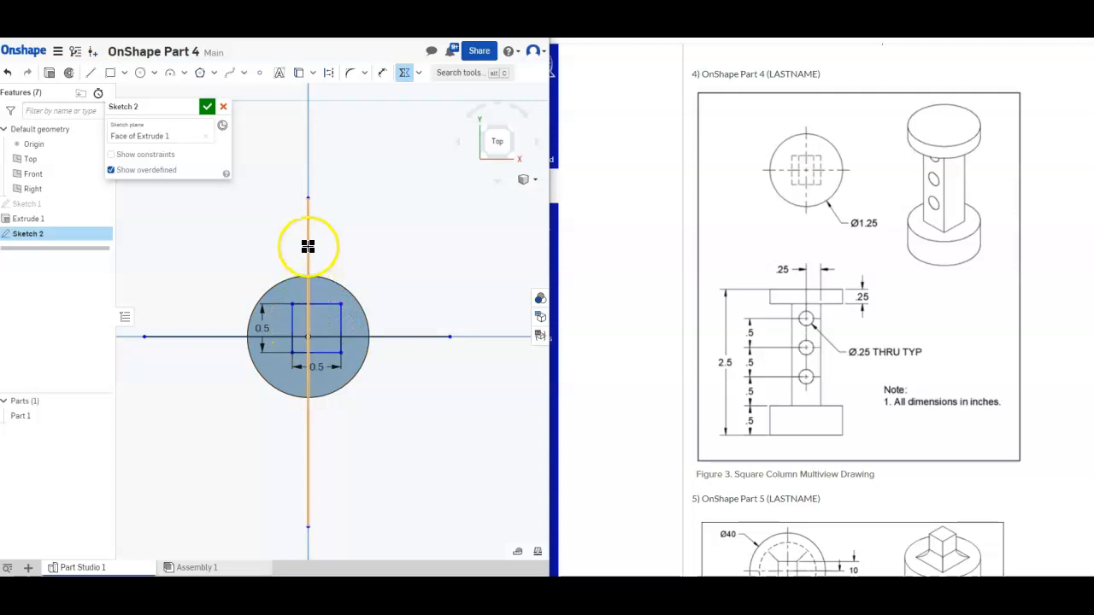
pyautogui.click(308, 260)
pyautogui.click(291, 318)
pyautogui.click(342, 320)
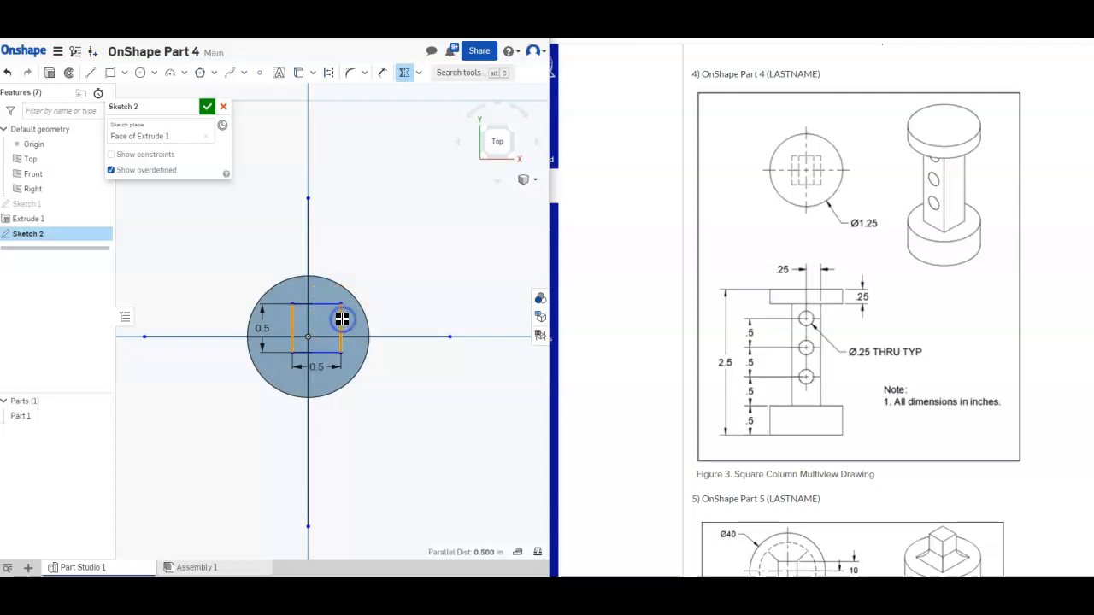
pyautogui.click(306, 239)
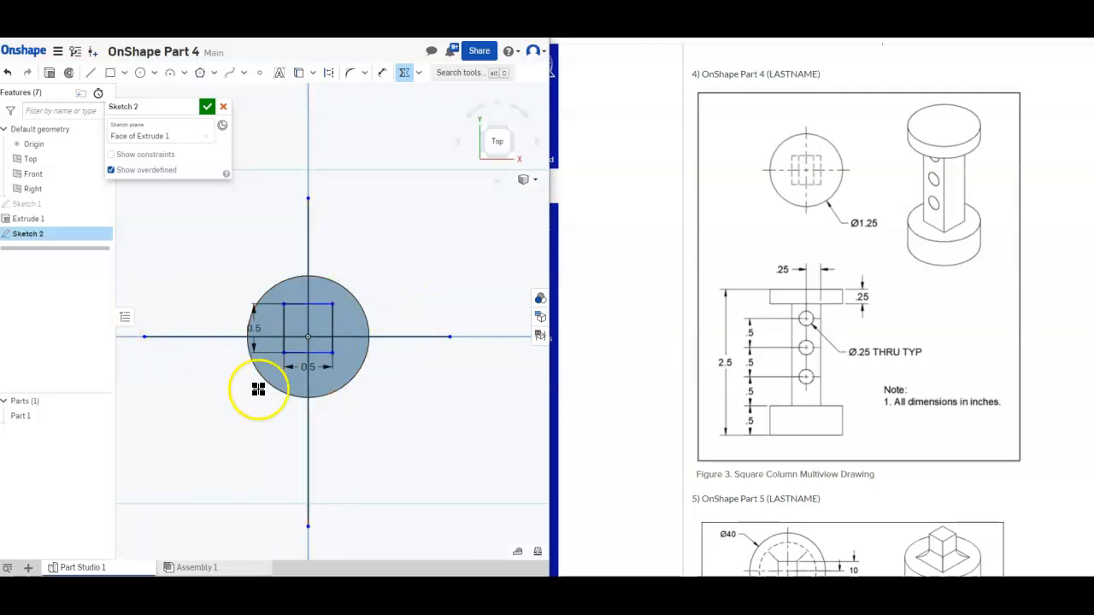
pyautogui.click(309, 393)
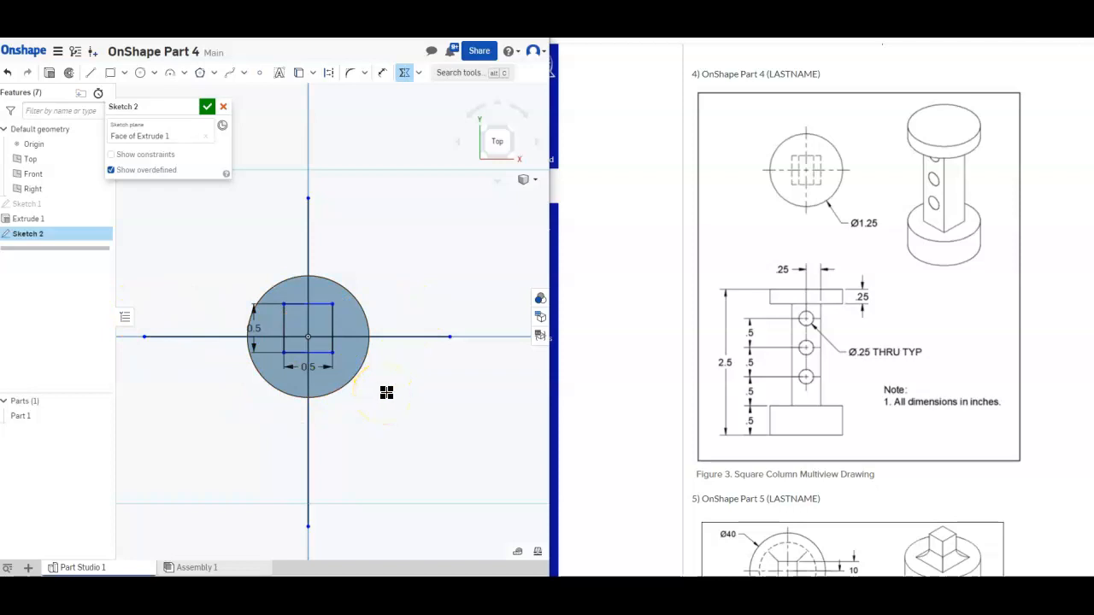
# Make the square's top and bottom edges symmetric about the horizontal centre line
pyautogui.click(406, 73)
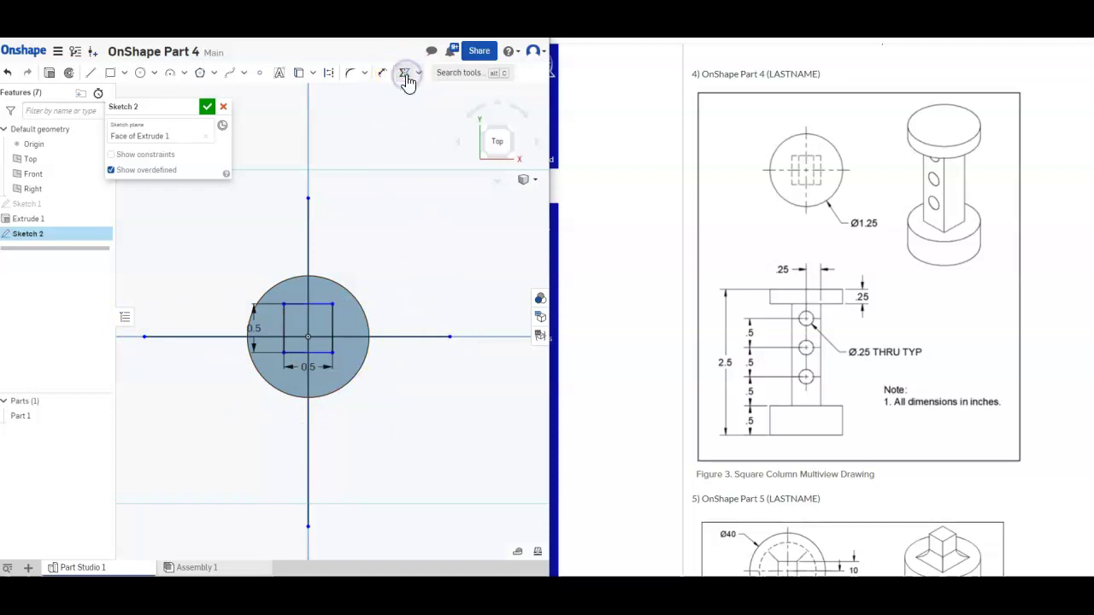
pyautogui.click(321, 305)
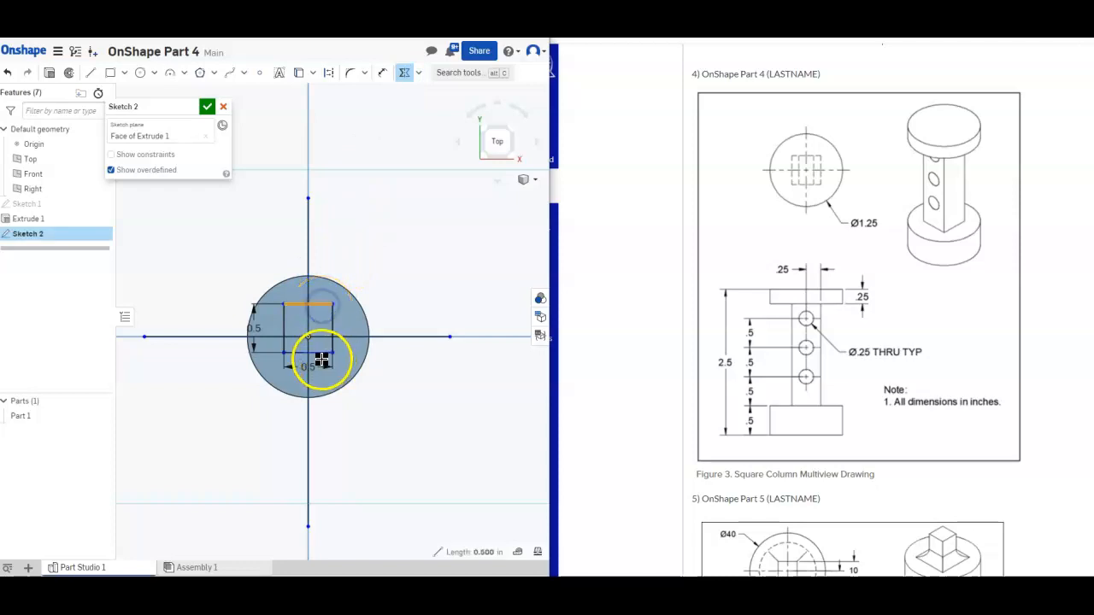
pyautogui.click(321, 352)
pyautogui.click(320, 337)
pyautogui.click(321, 336)
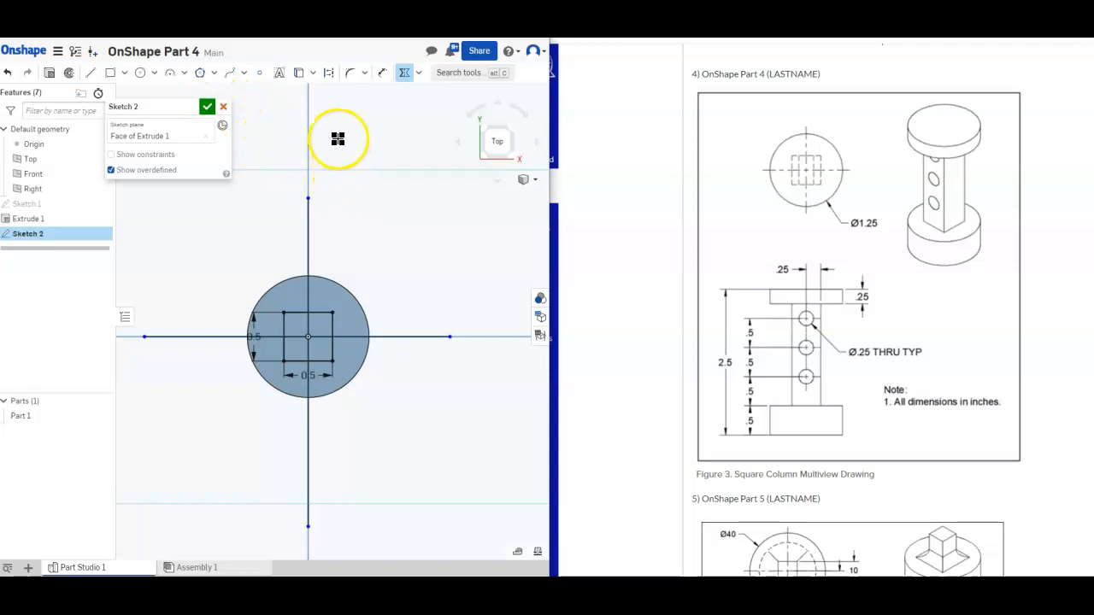
# Trim away the two centre-line pieces inside the square and accept Sketch 2
pyautogui.click(366, 75)
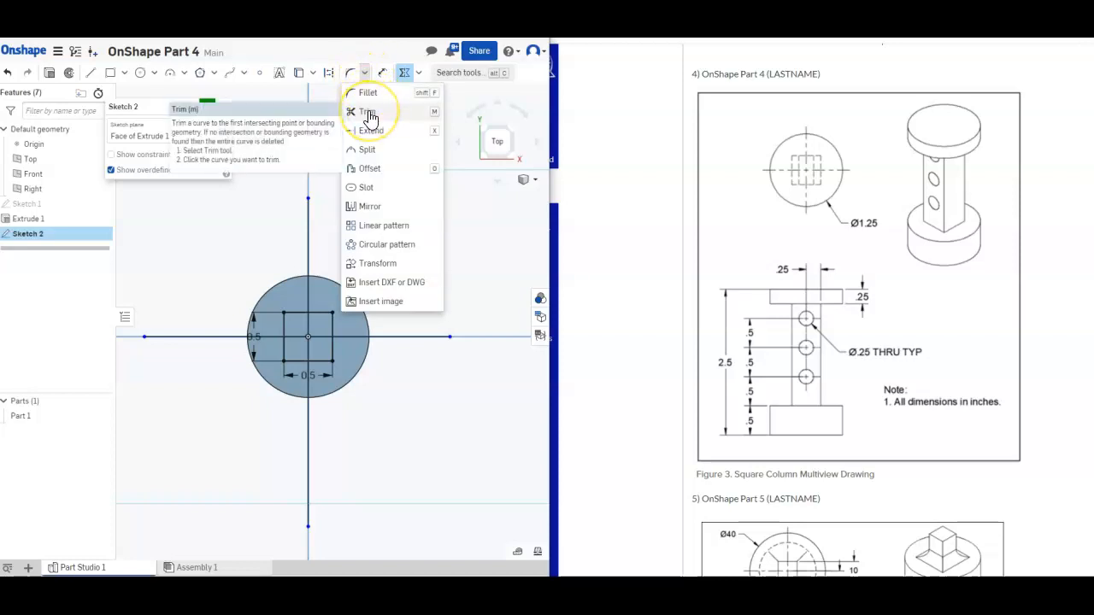
pyautogui.click(369, 114)
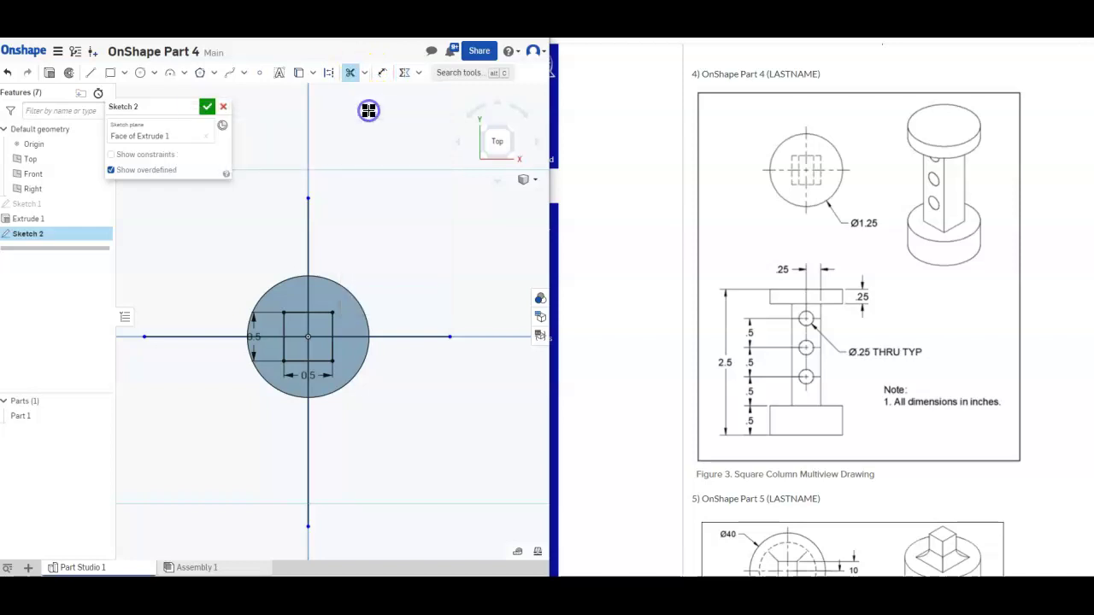
pyautogui.click(297, 334)
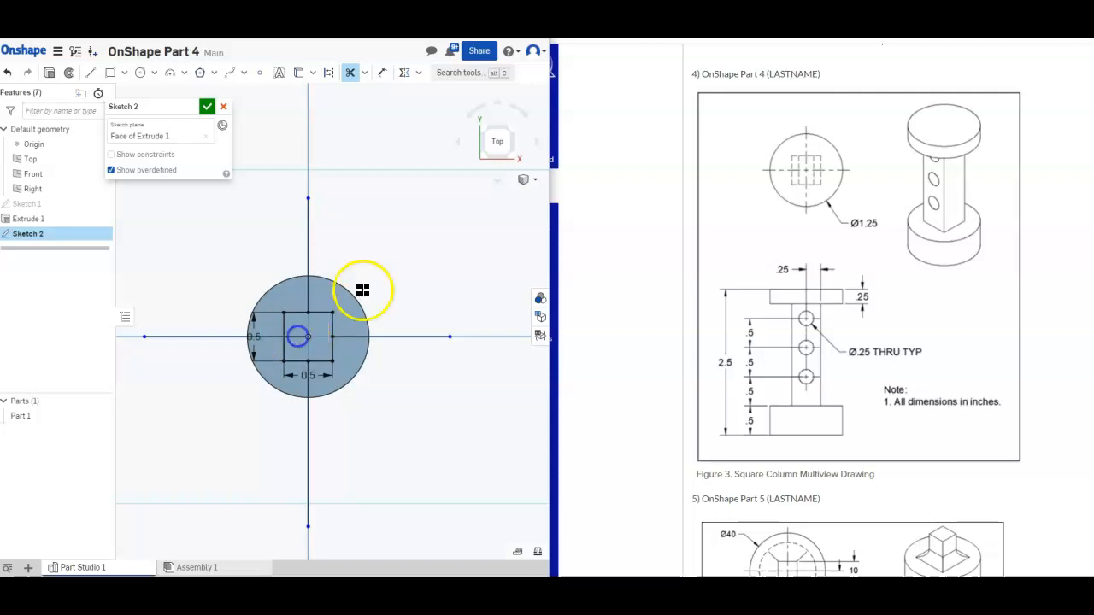
pyautogui.click(295, 343)
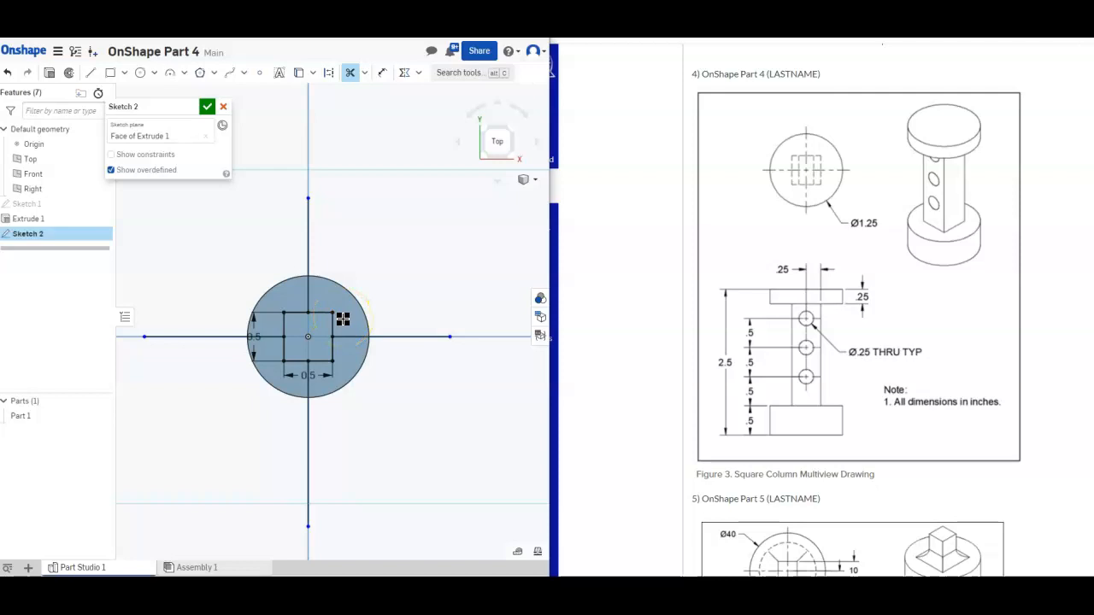
pyautogui.click(206, 109)
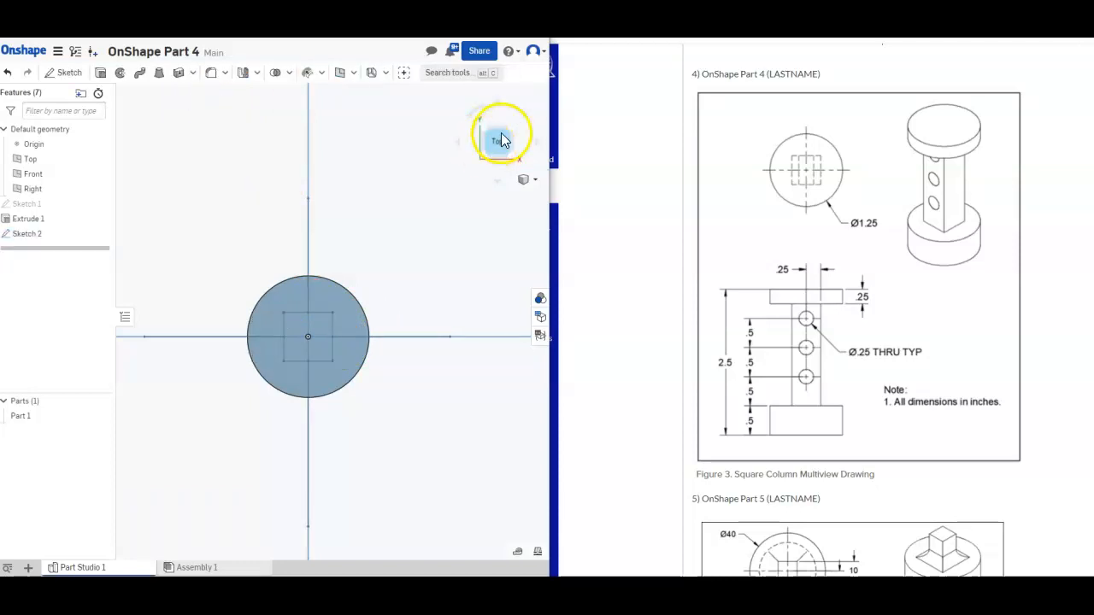
# Extrude the 0.5 square into a column of depth 2.5-.25-.5 added to Part 1
pyautogui.click(485, 158)
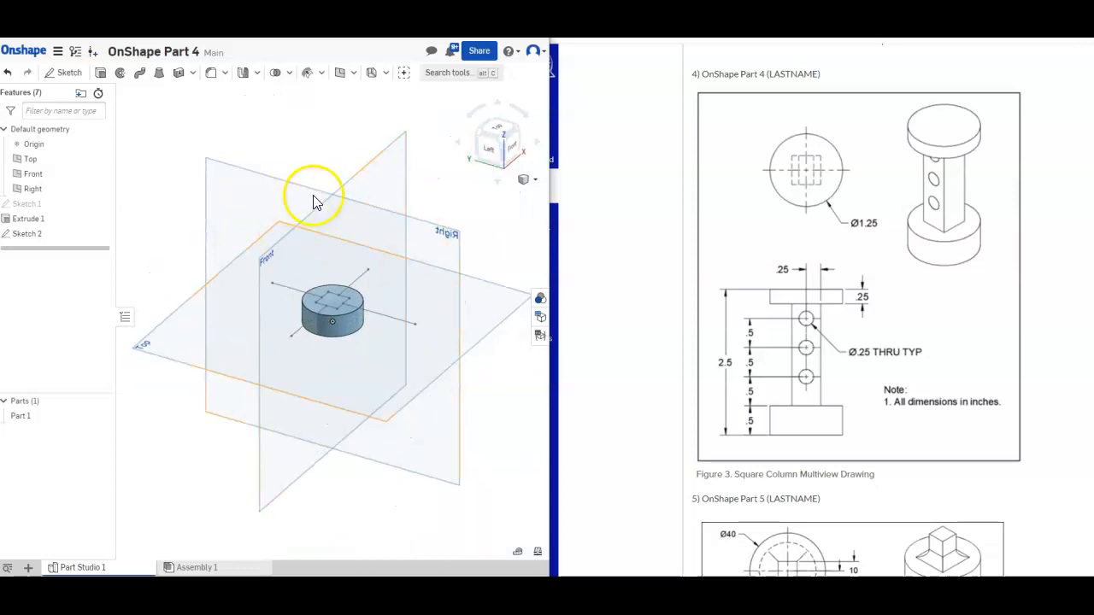
pyautogui.click(99, 74)
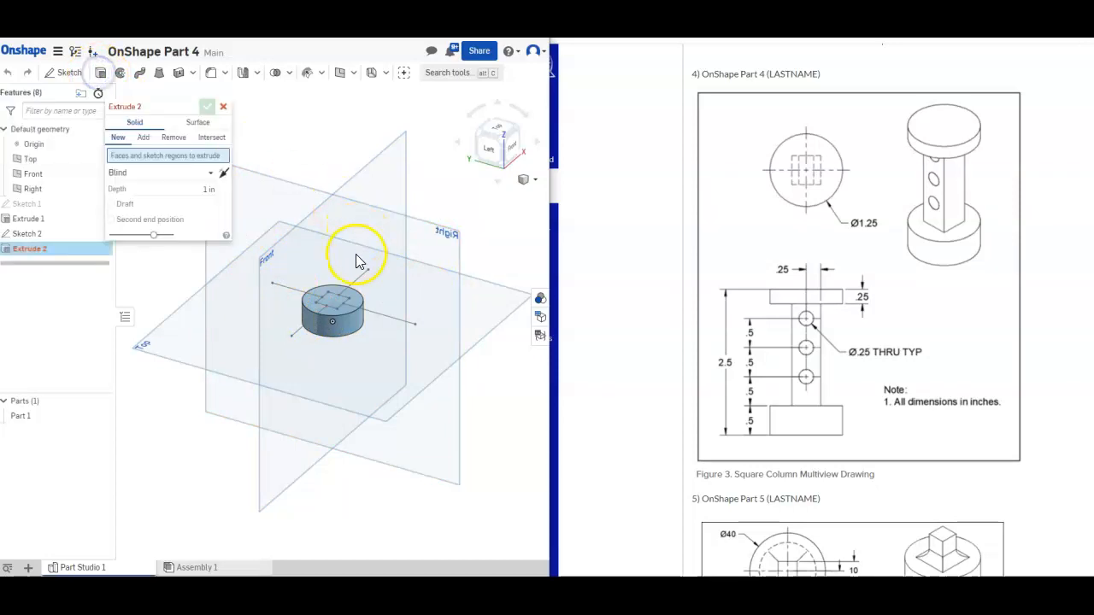
pyautogui.click(334, 297)
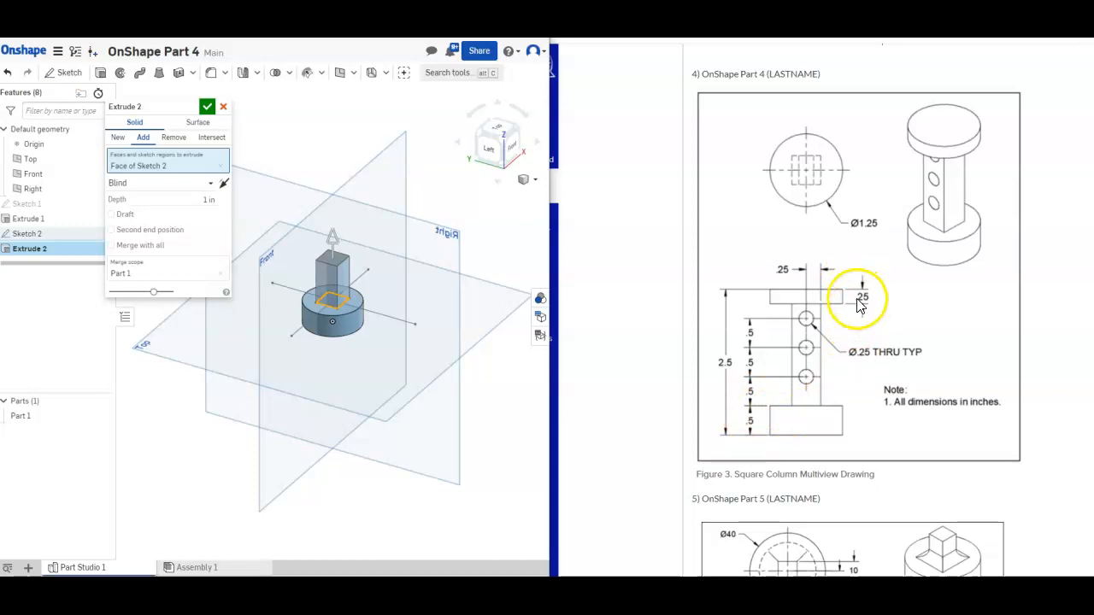
pyautogui.click(188, 198)
pyautogui.write('2.5-')
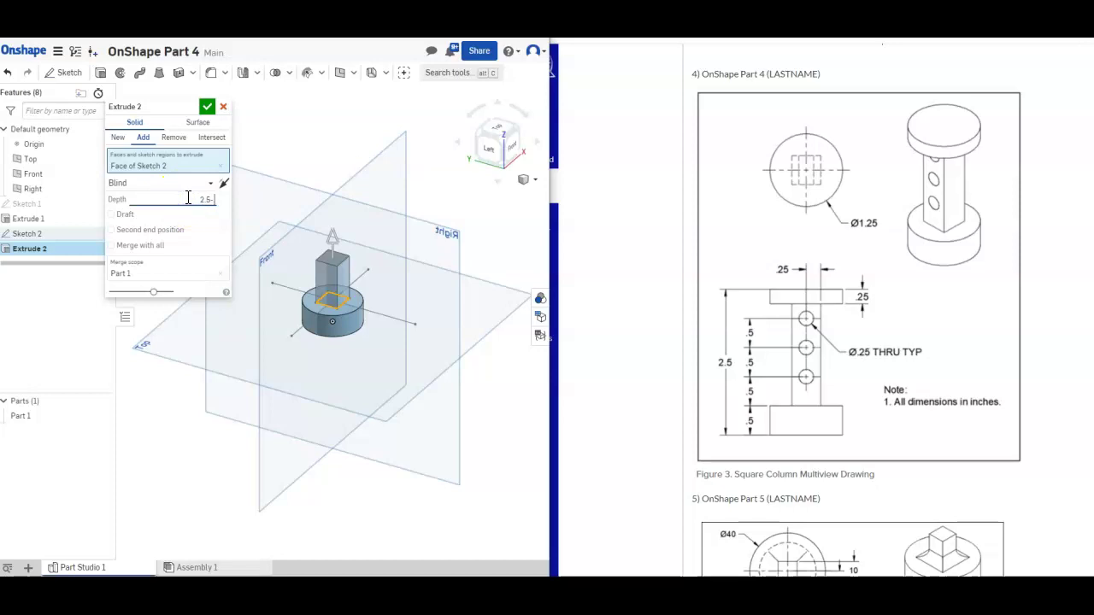
pyautogui.write('.25-.5')
pyautogui.press('Return')
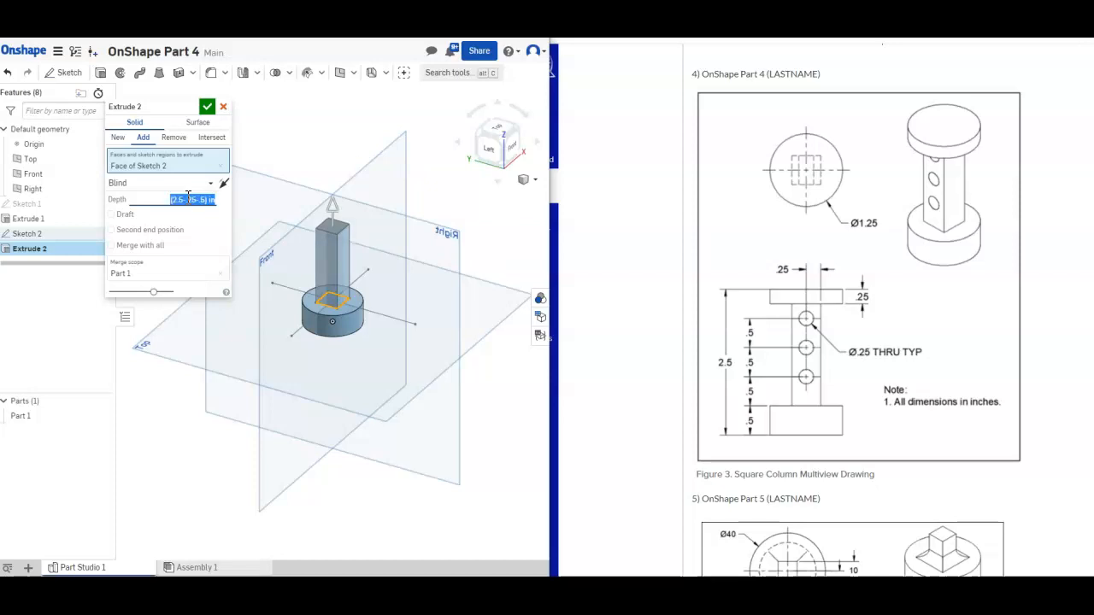
pyautogui.click(206, 108)
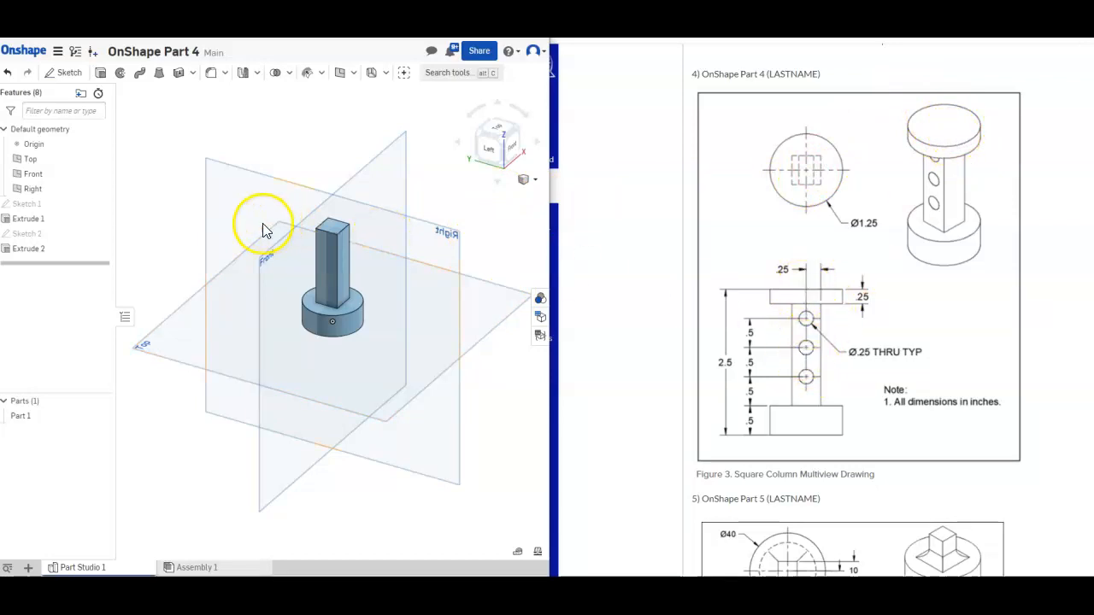
# Sketch a 1.25 in circle centred on the column's top face and accept Sketch 3
pyautogui.click(67, 77)
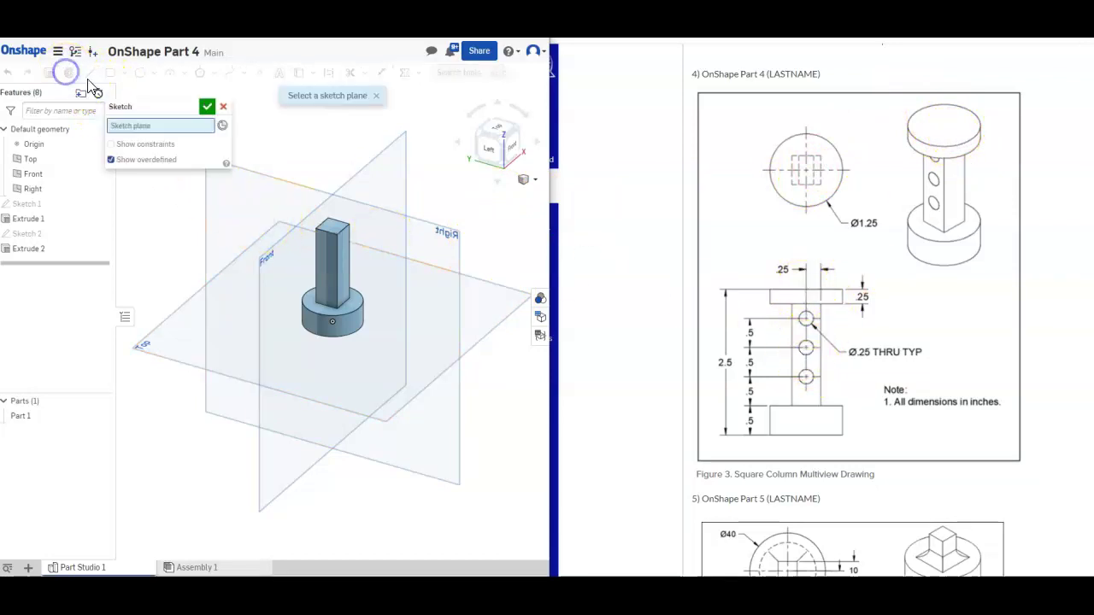
pyautogui.click(333, 226)
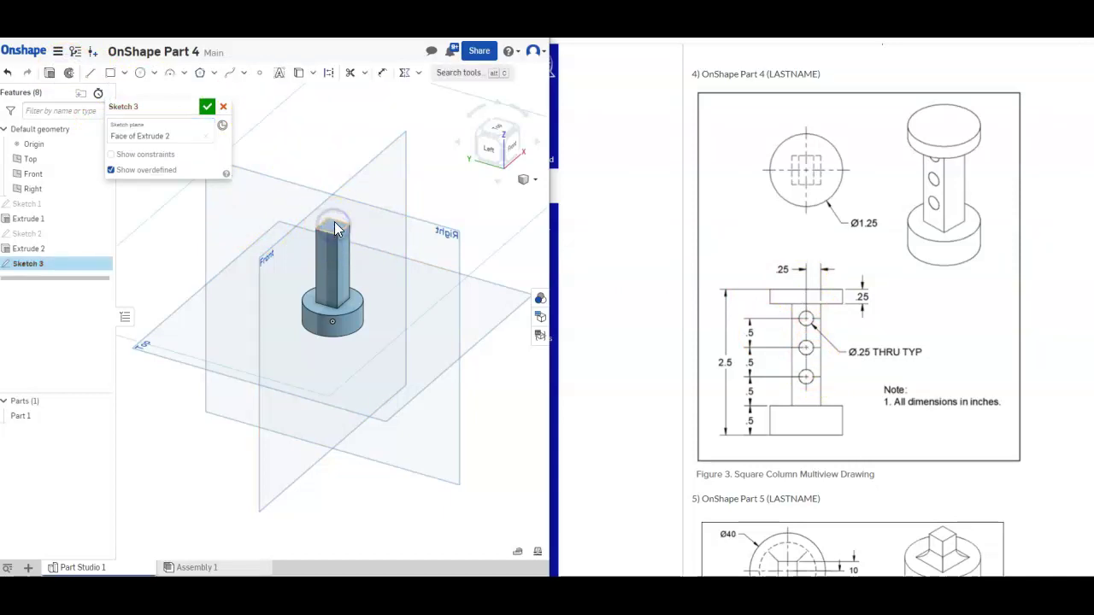
pyautogui.click(496, 129)
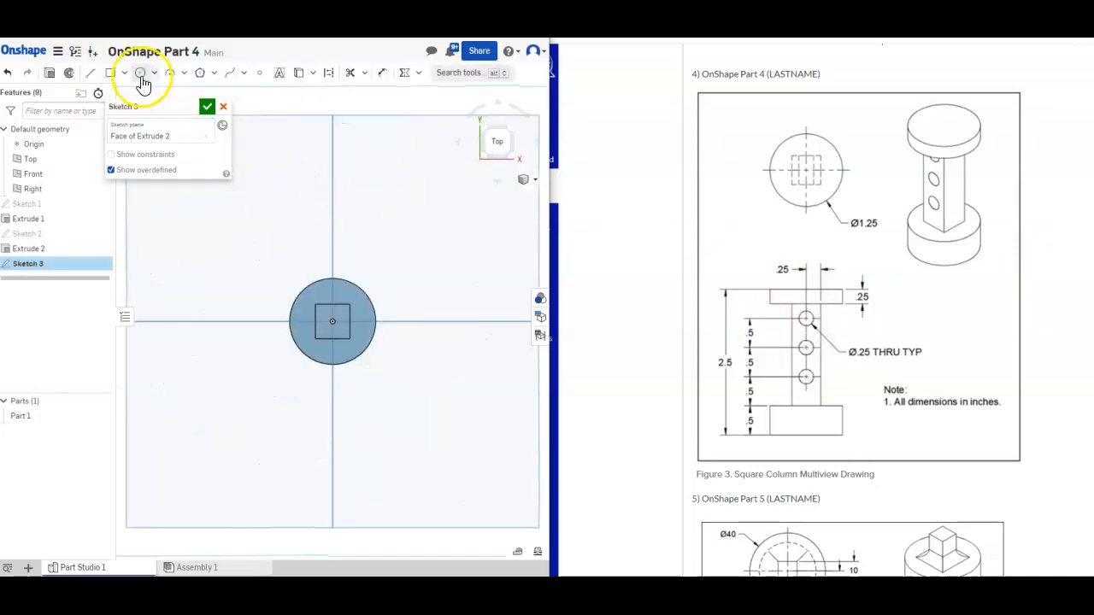
pyautogui.click(140, 74)
pyautogui.click(332, 321)
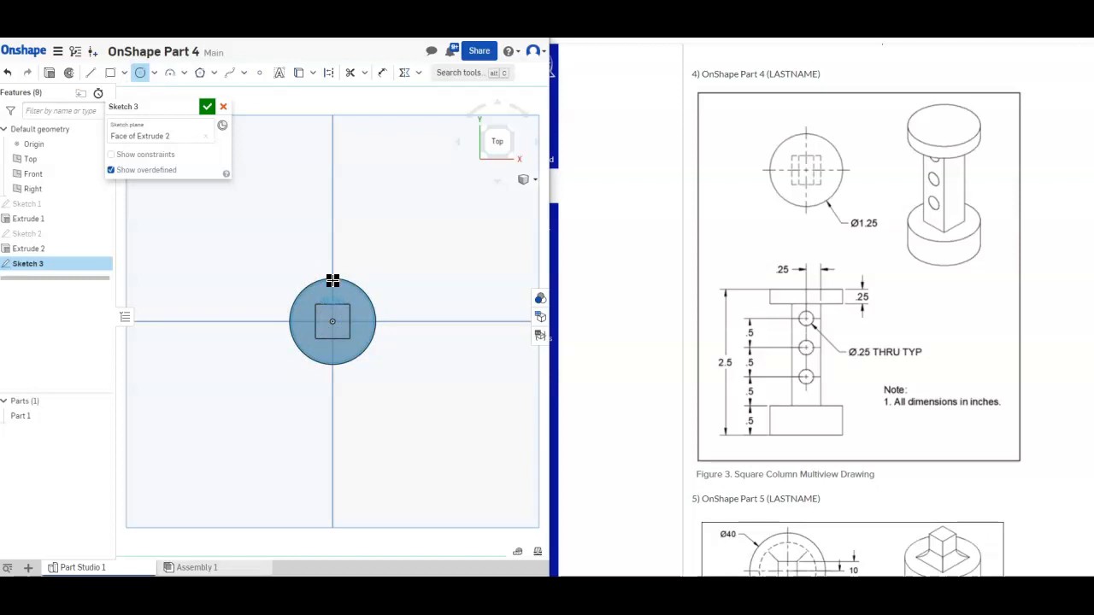
pyautogui.click(332, 281)
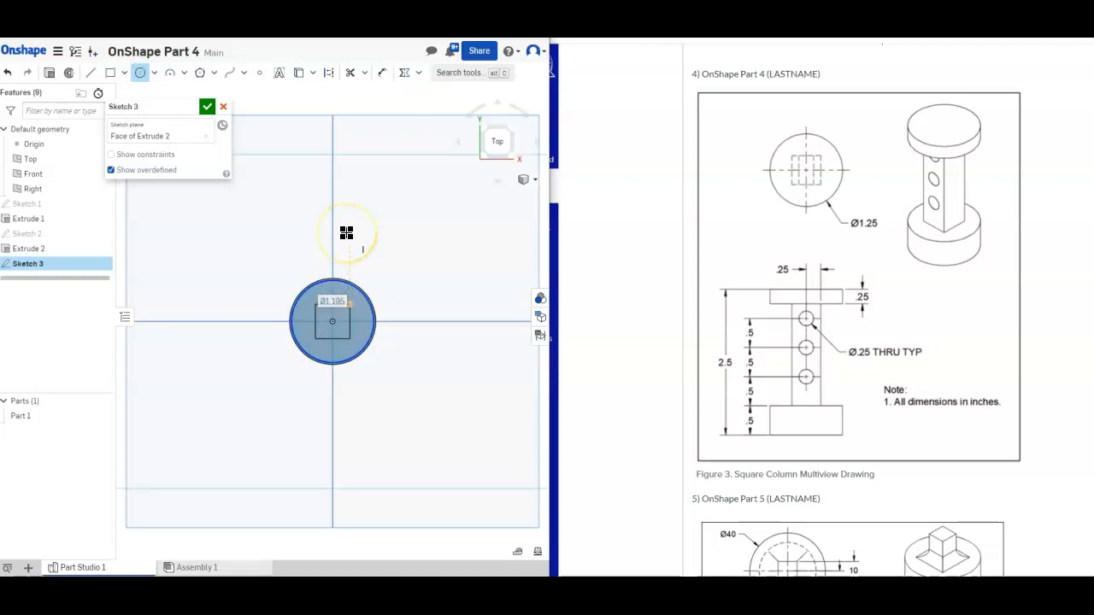
pyautogui.write('1.25')
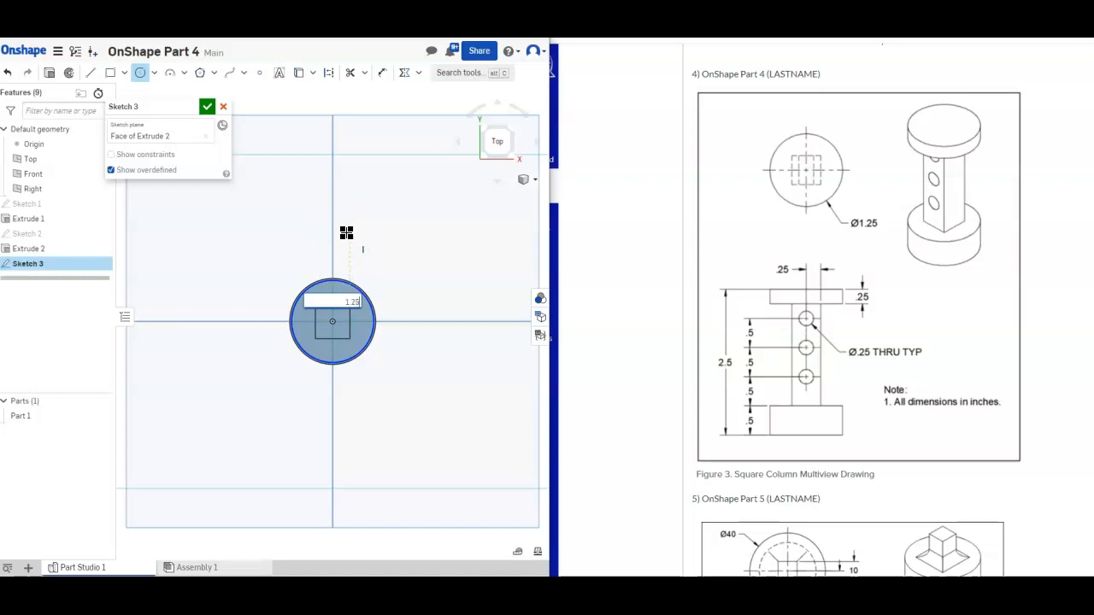
pyautogui.press('Return')
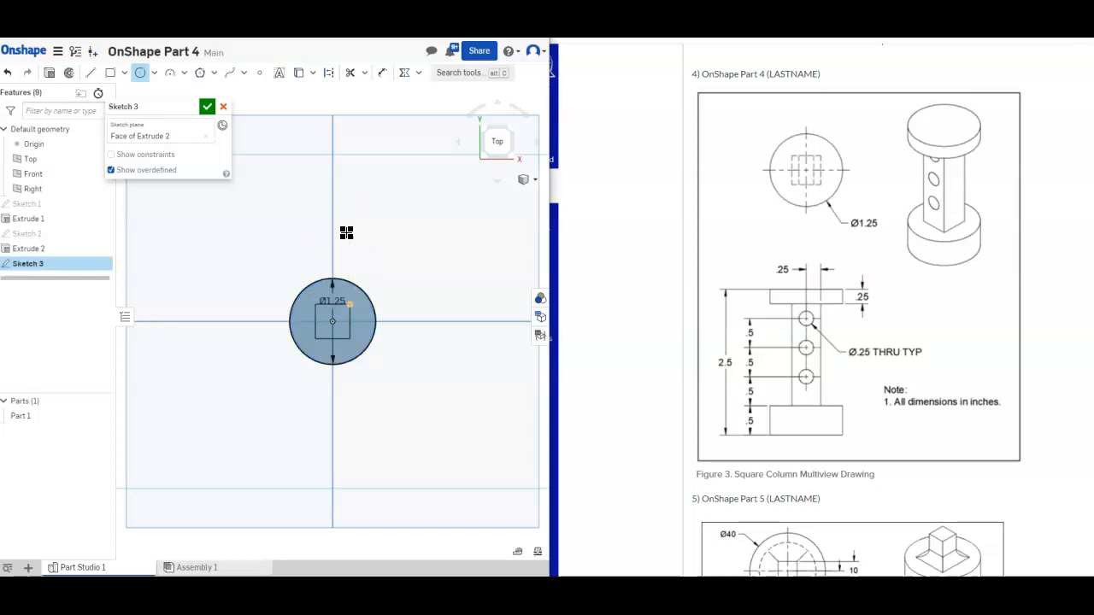
pyautogui.click(208, 108)
pyautogui.click(513, 132)
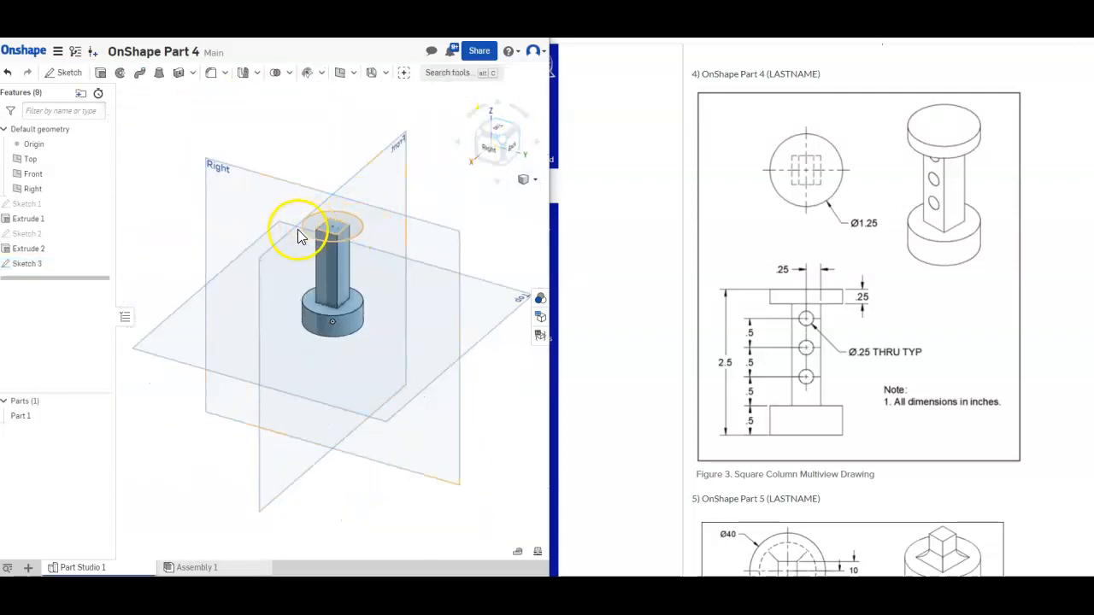
# Extrude both Sketch 3 regions 0.25 in as an added top disc and accept Extrude 3
pyautogui.click(100, 73)
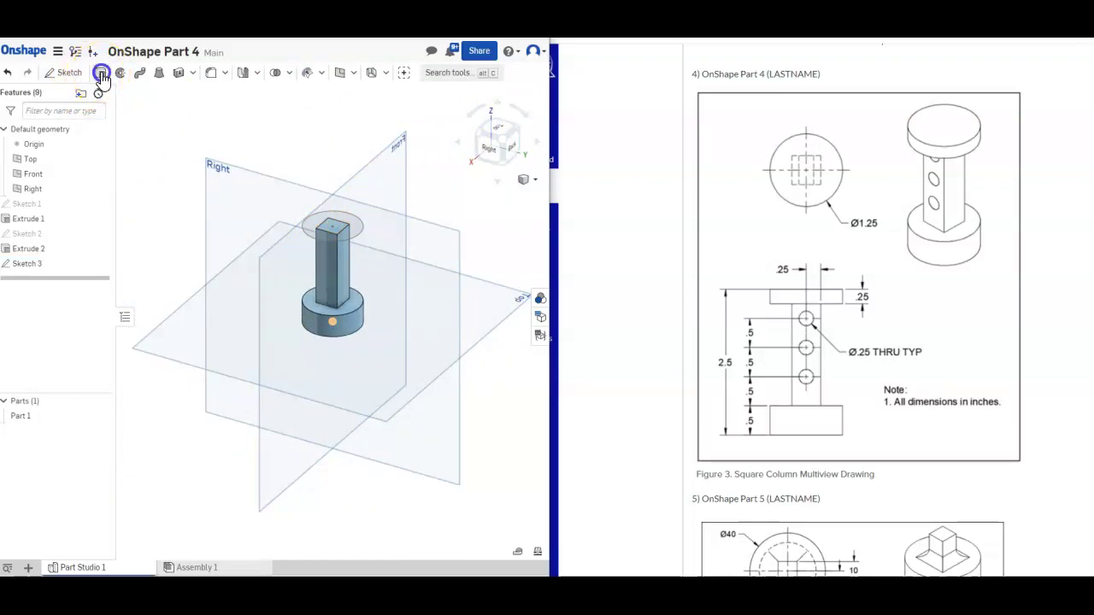
pyautogui.click(316, 222)
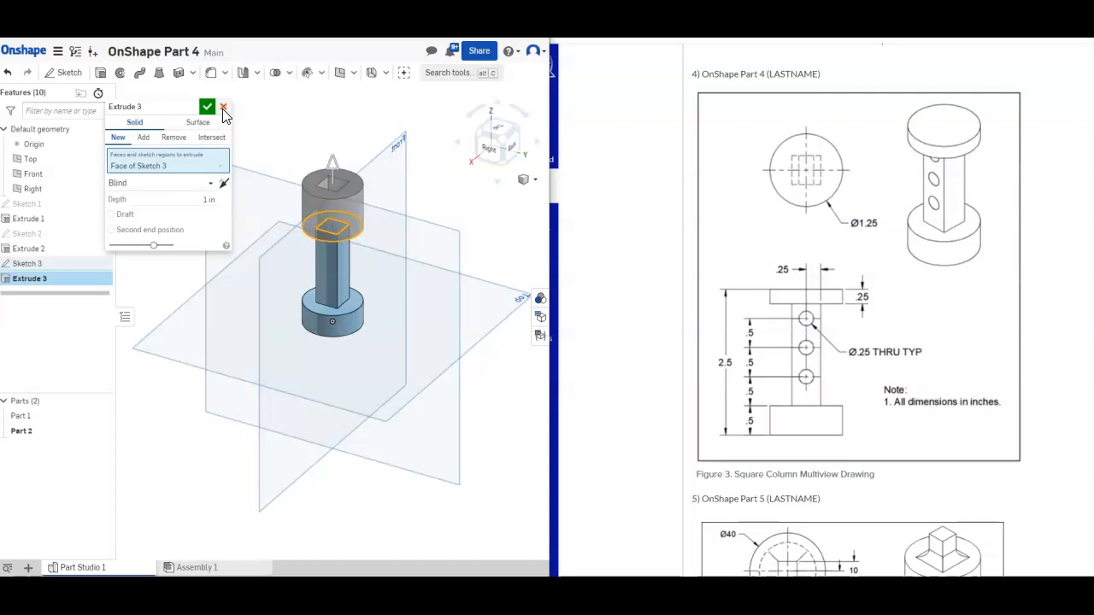
pyautogui.click(337, 223)
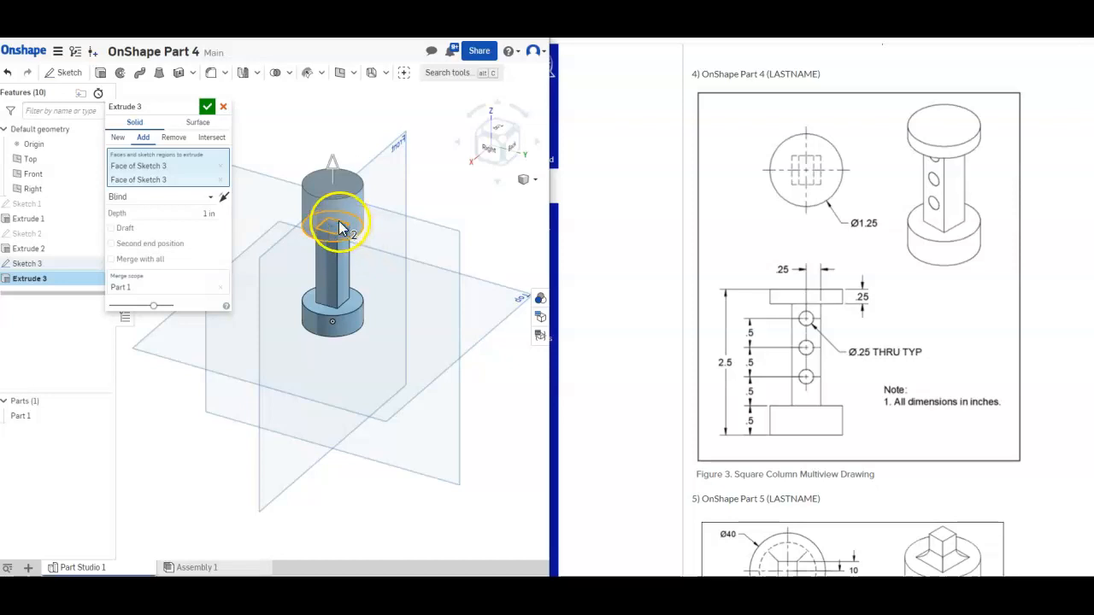
pyautogui.click(199, 212)
pyautogui.doubleClick(199, 212)
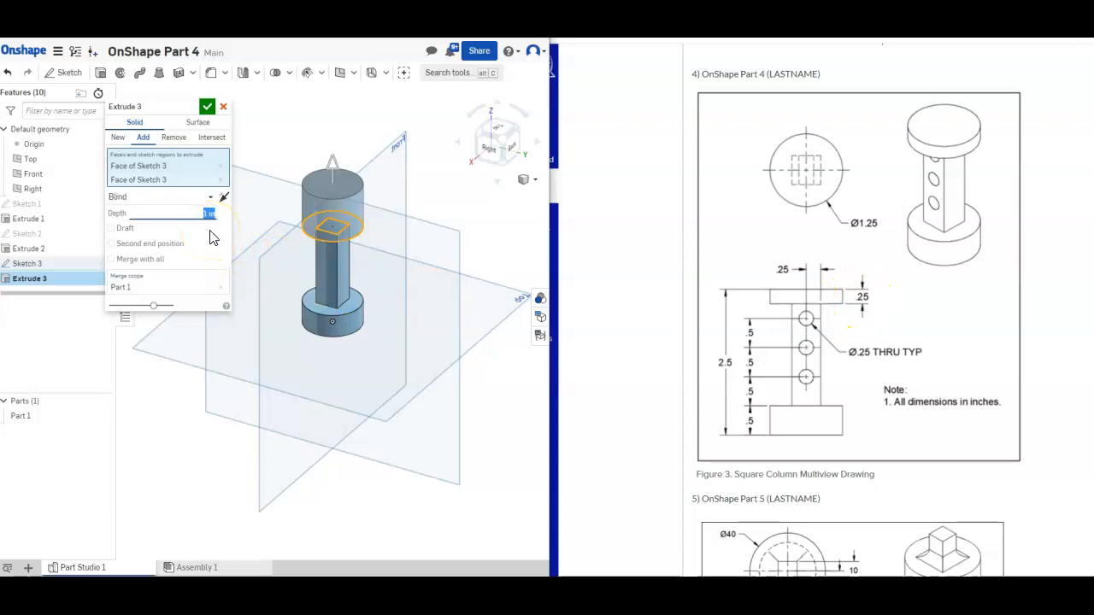
pyautogui.write('25')
pyautogui.write('0.25')
pyautogui.press('Return')
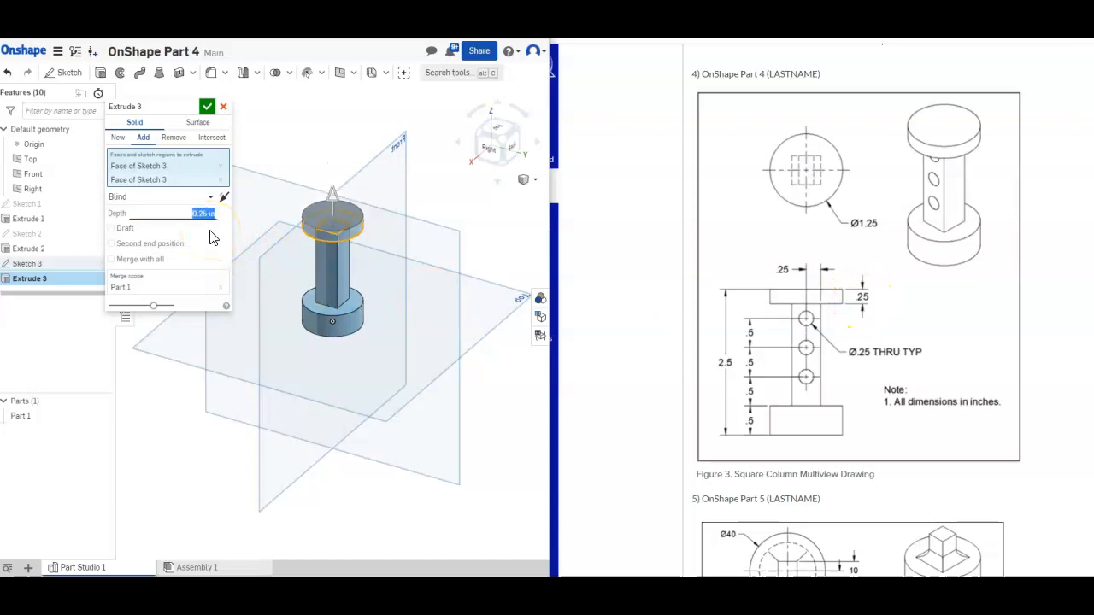
pyautogui.click(207, 106)
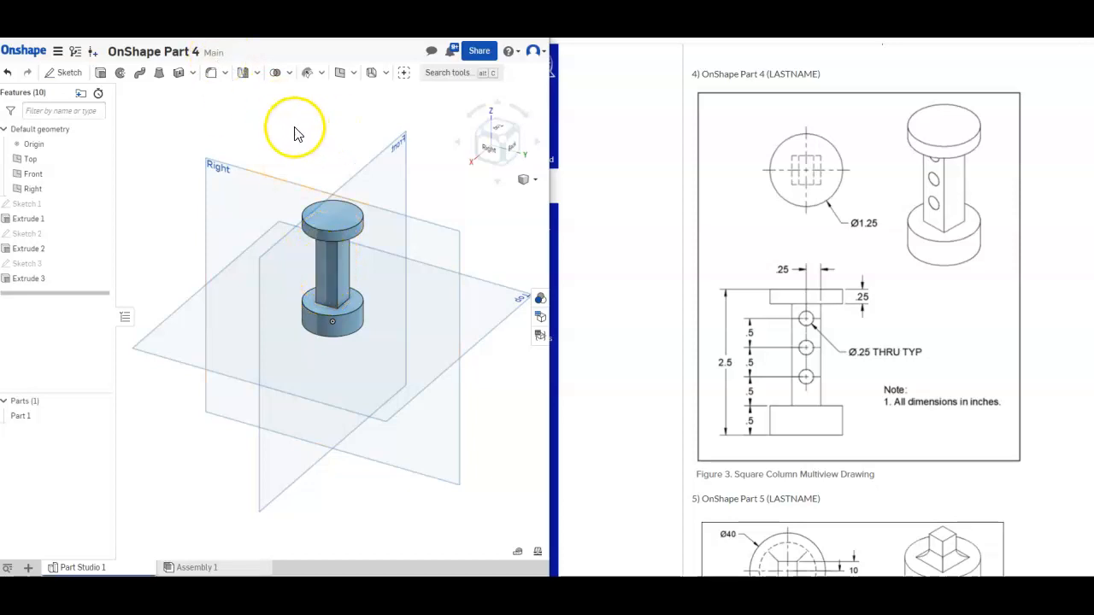
pyautogui.click(226, 74)
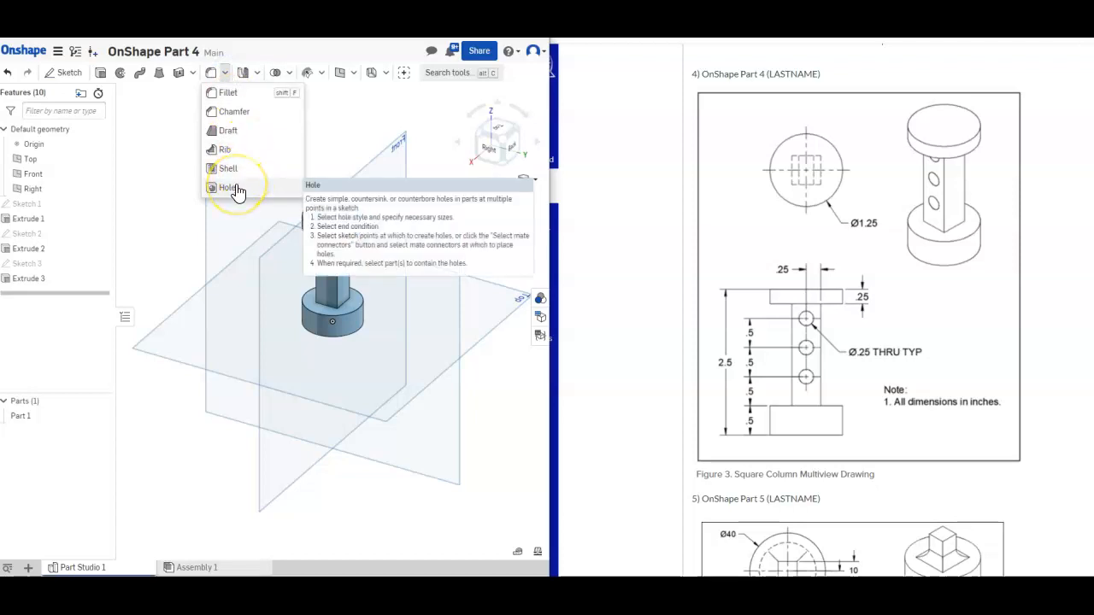
# Begin Sketch 4 on the square column's side face, viewed from the right, with the Point tool ready
pyautogui.click(333, 109)
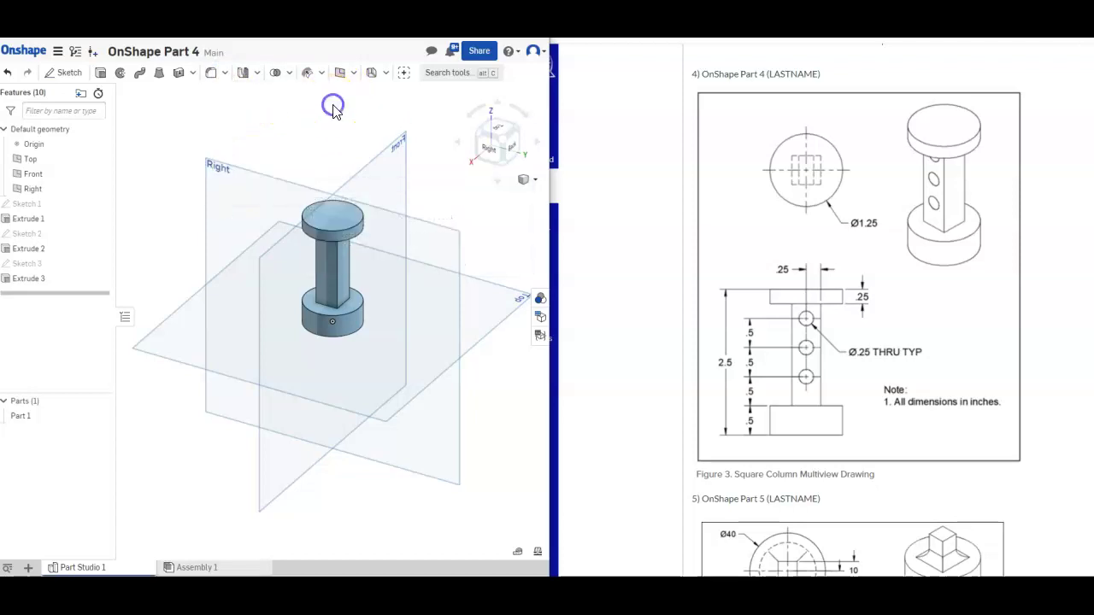
pyautogui.click(63, 72)
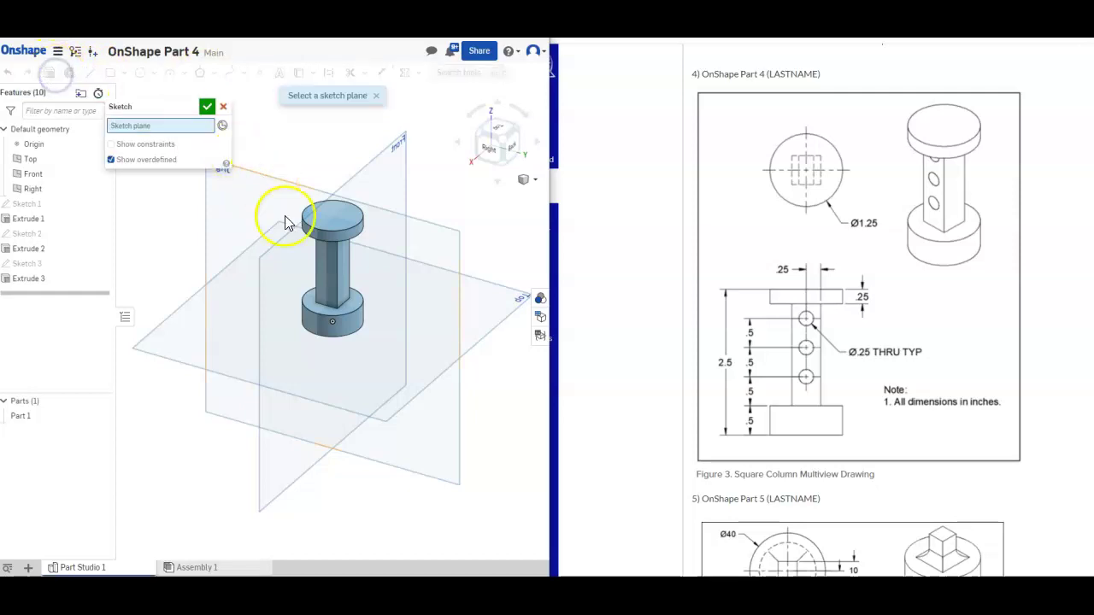
pyautogui.click(331, 264)
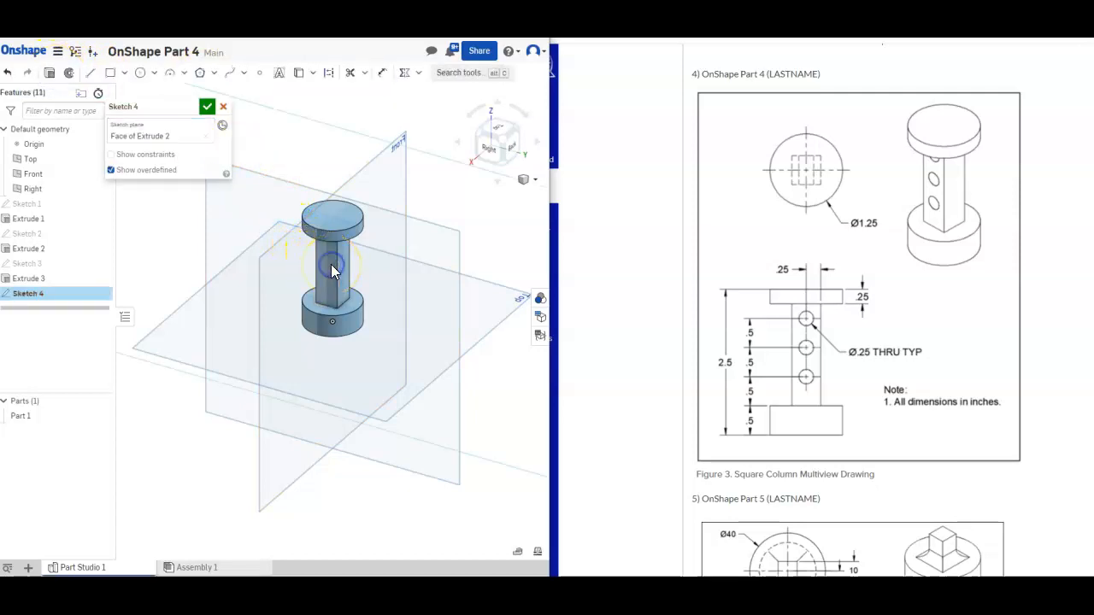
pyautogui.click(493, 146)
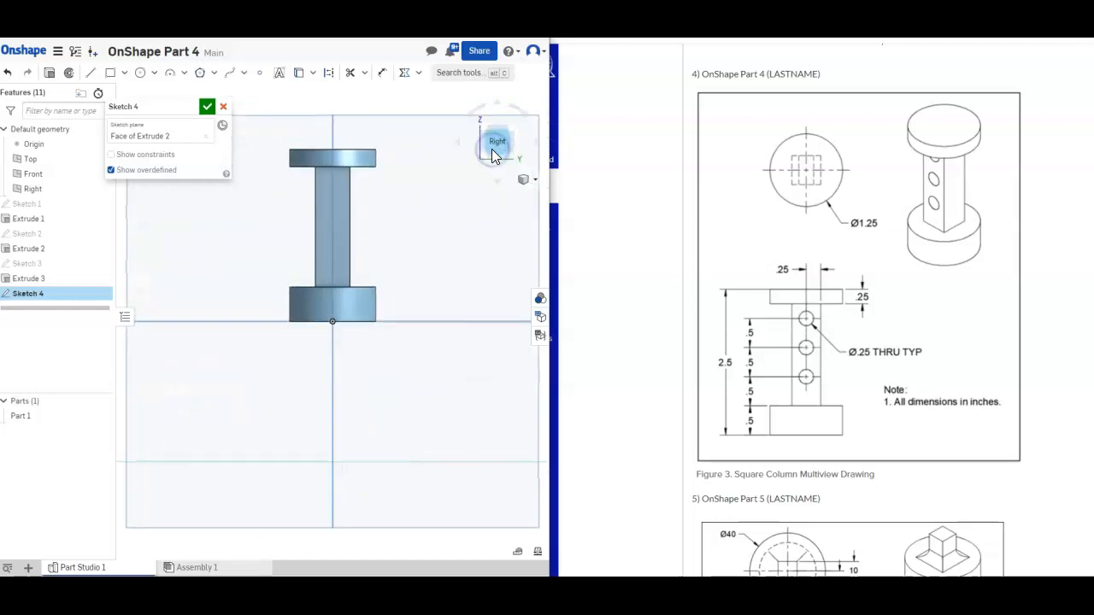
pyautogui.click(418, 249)
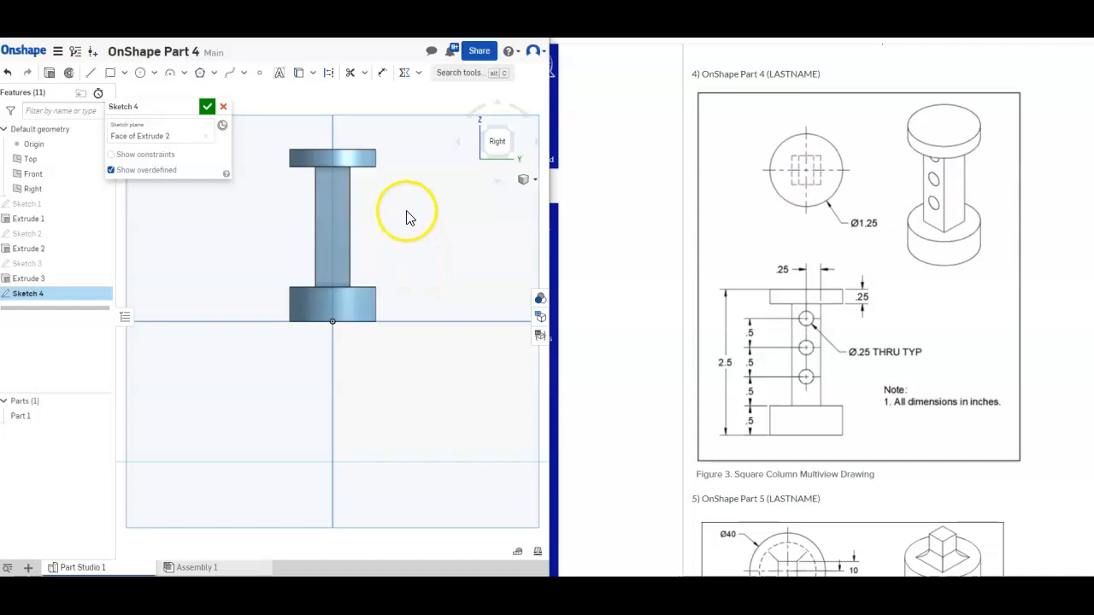
pyautogui.click(259, 76)
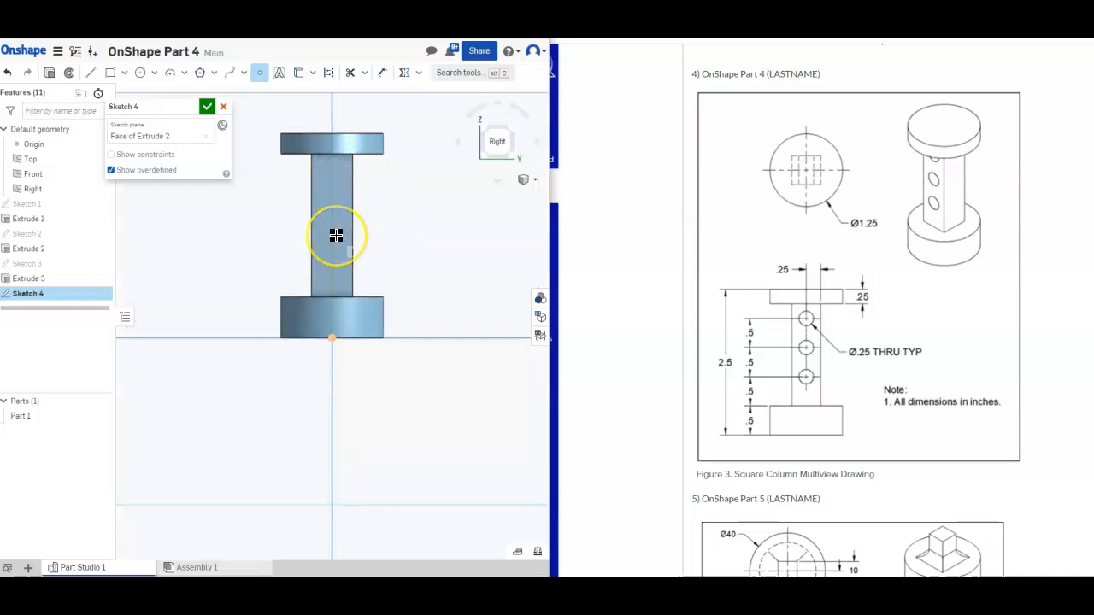
pyautogui.scroll(4, 334, 234)
pyautogui.scroll(-3, 340, 219)
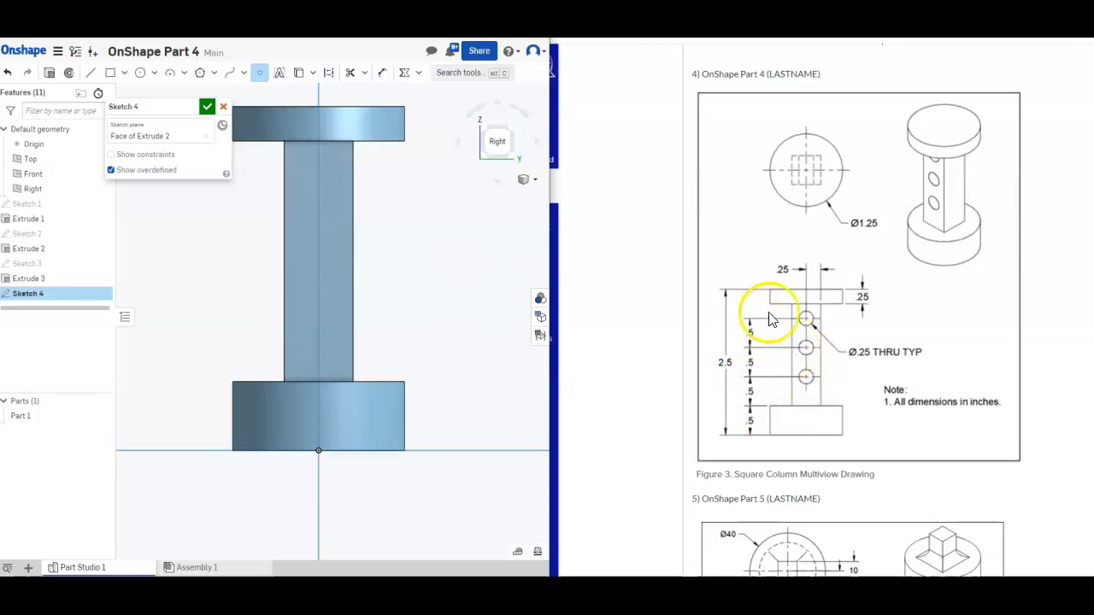
# Place three hole-centre points along the column's vertical centreline
pyautogui.click(319, 321)
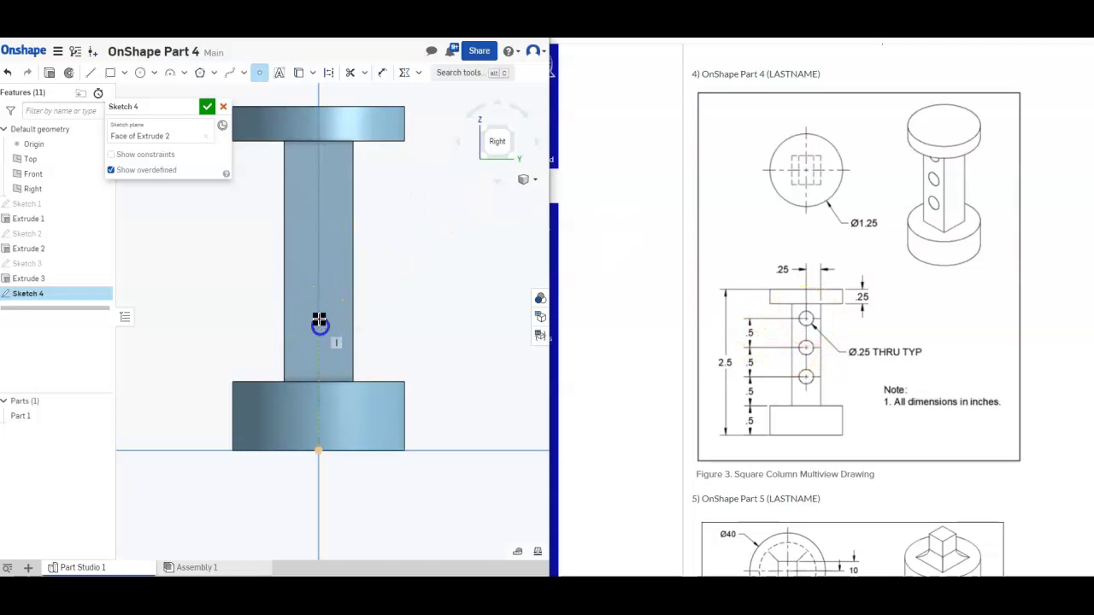
pyautogui.click(317, 248)
pyautogui.click(318, 184)
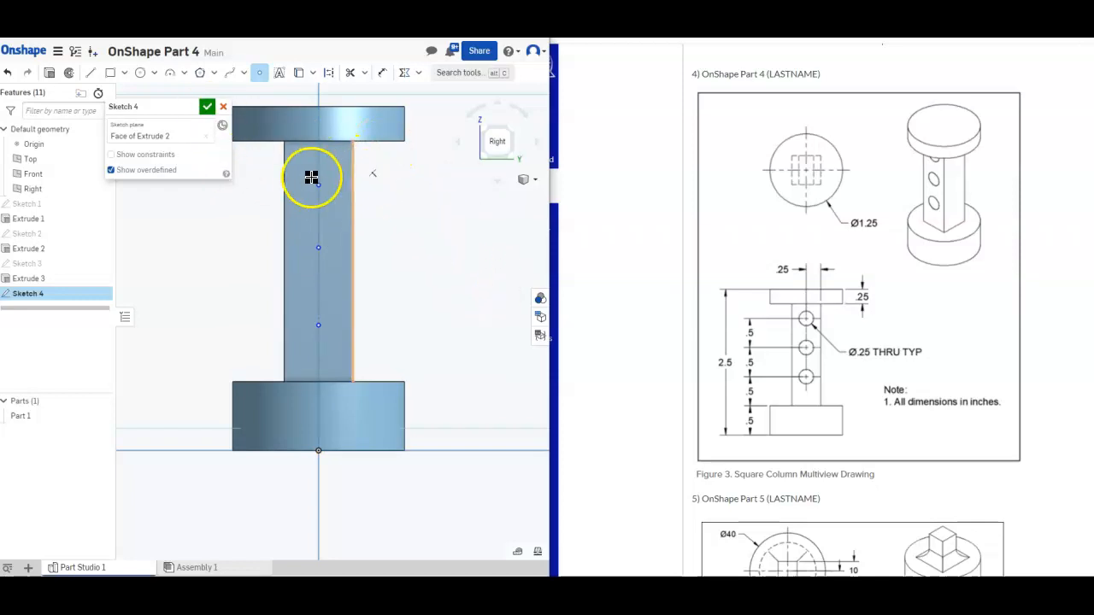
# Dimension the points 0.5 in above the bottom disc and 0.5 in apart from each other
pyautogui.click(383, 75)
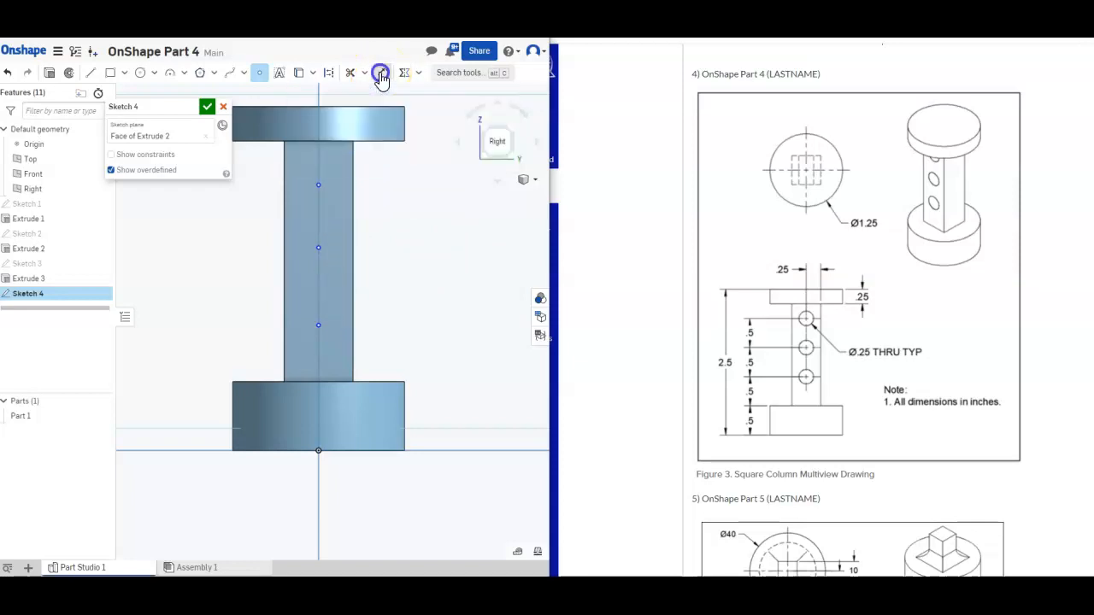
pyautogui.click(318, 329)
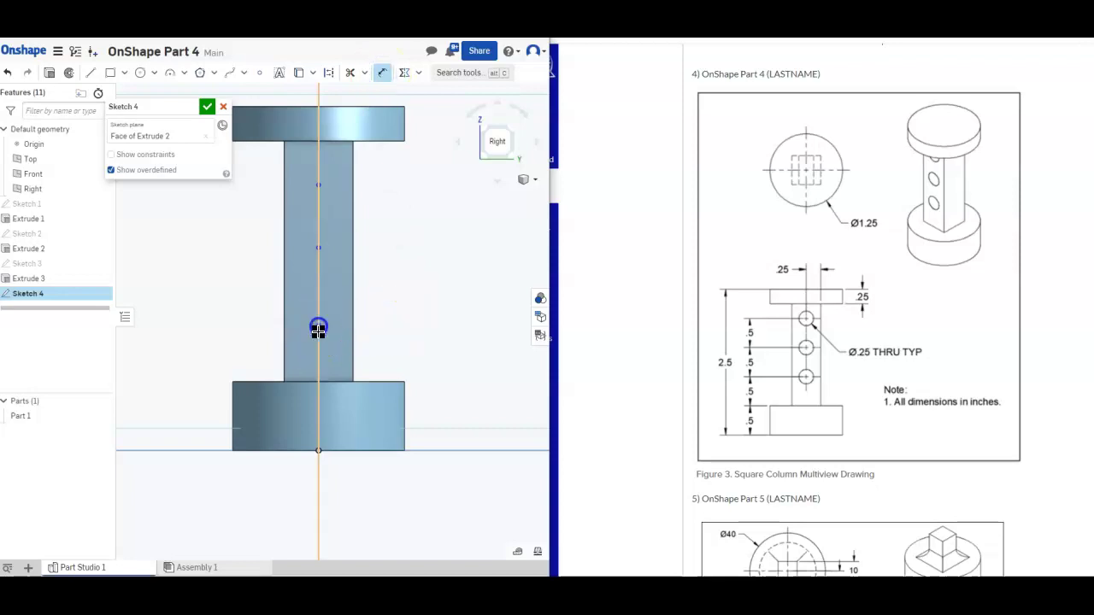
pyautogui.click(319, 382)
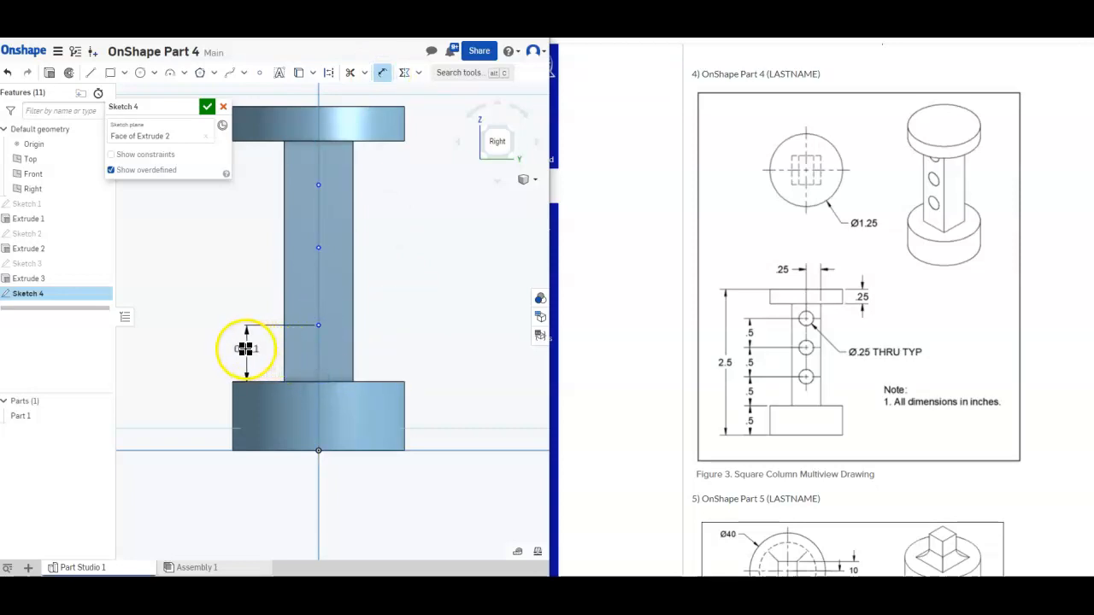
pyautogui.click(241, 350)
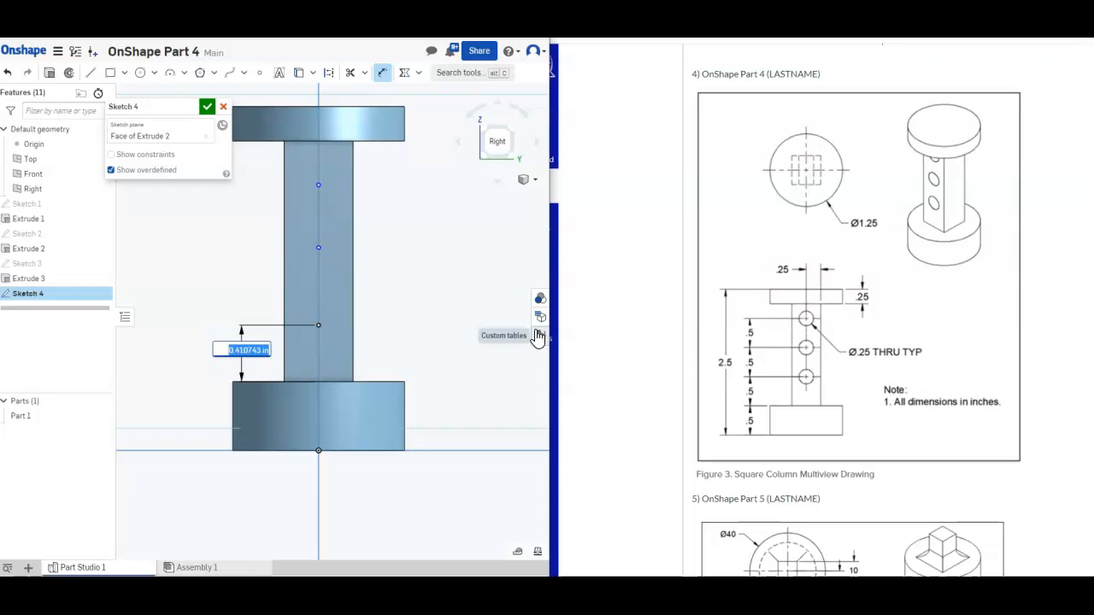
pyautogui.write('.5')
pyautogui.press('Return')
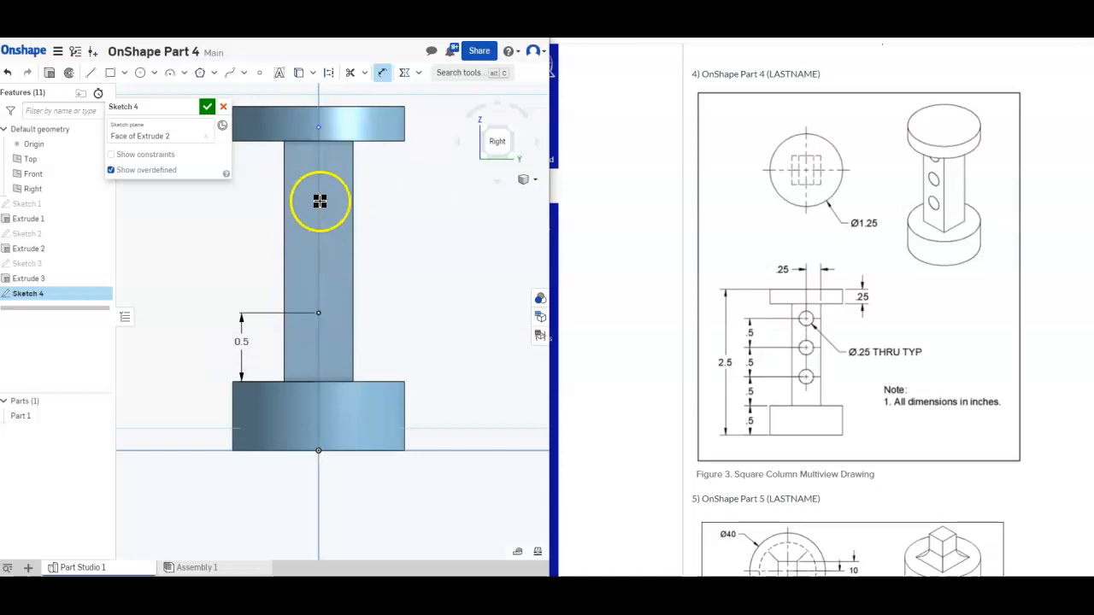
pyautogui.click(318, 202)
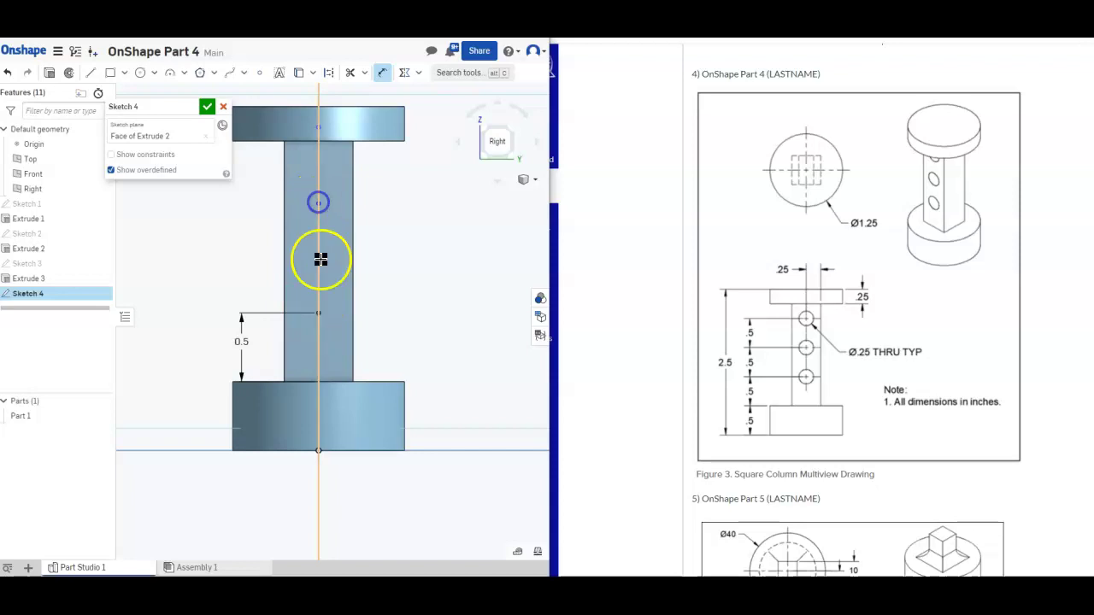
pyautogui.click(318, 312)
pyautogui.click(243, 266)
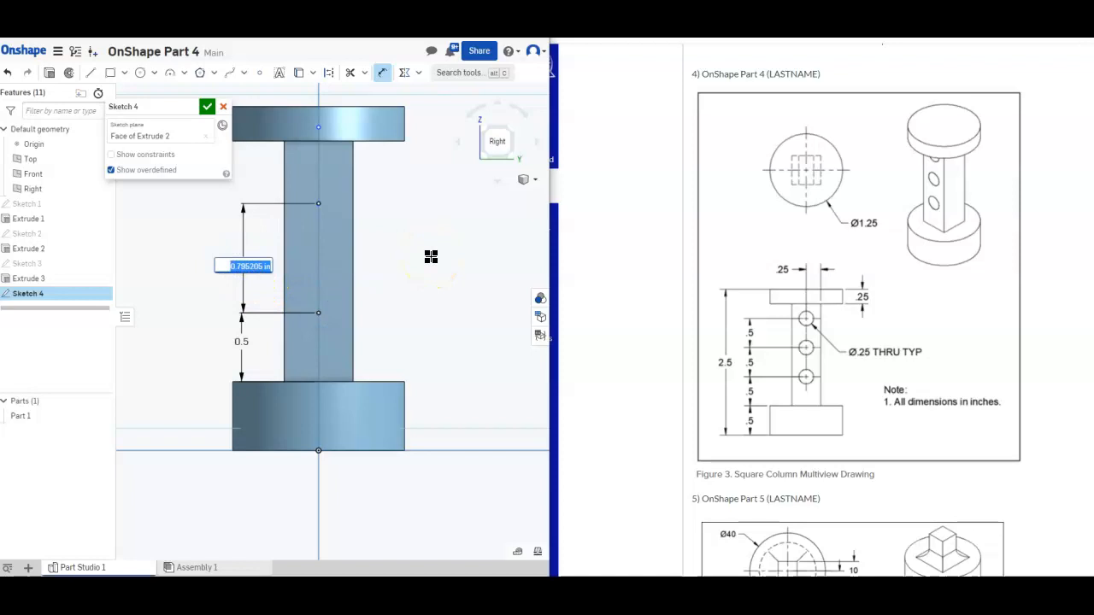
pyautogui.press('Escape')
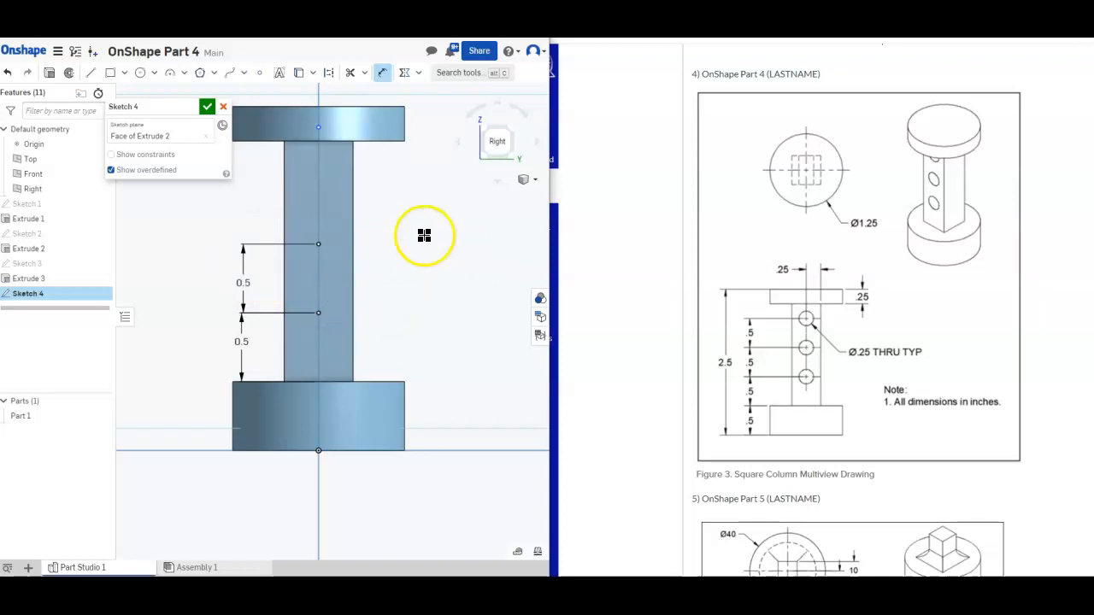
pyautogui.click(318, 125)
pyautogui.click(317, 245)
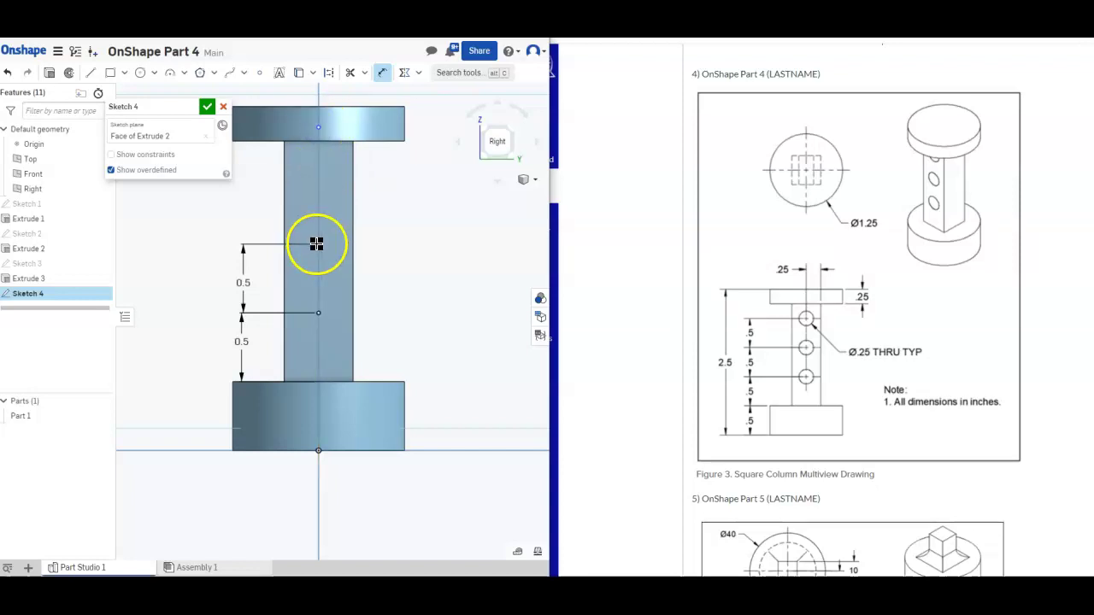
pyautogui.click(255, 195)
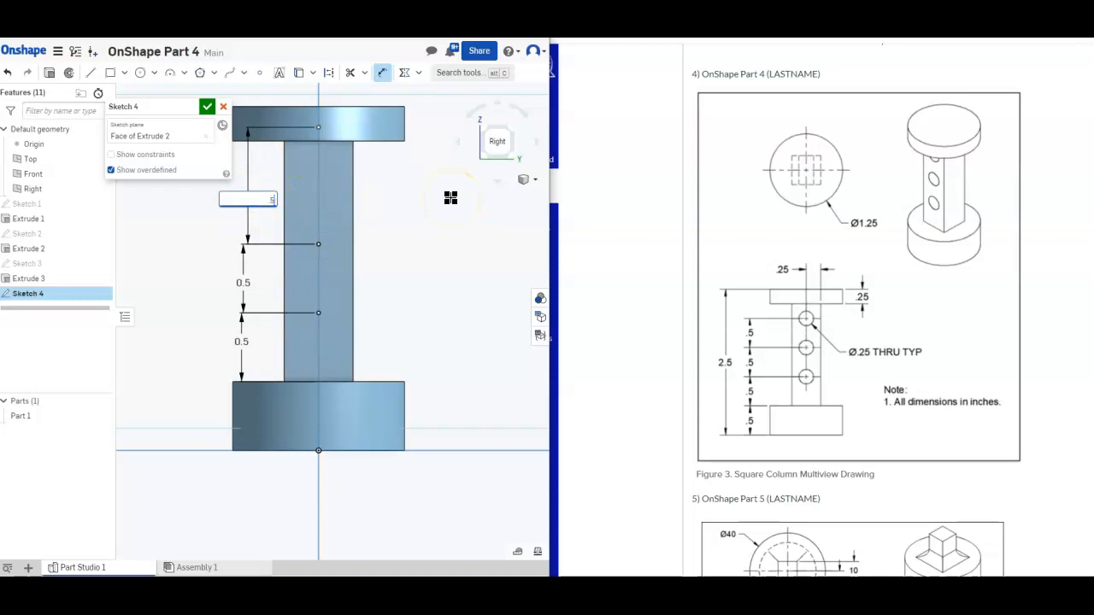
pyautogui.write('.5')
pyautogui.press('Return')
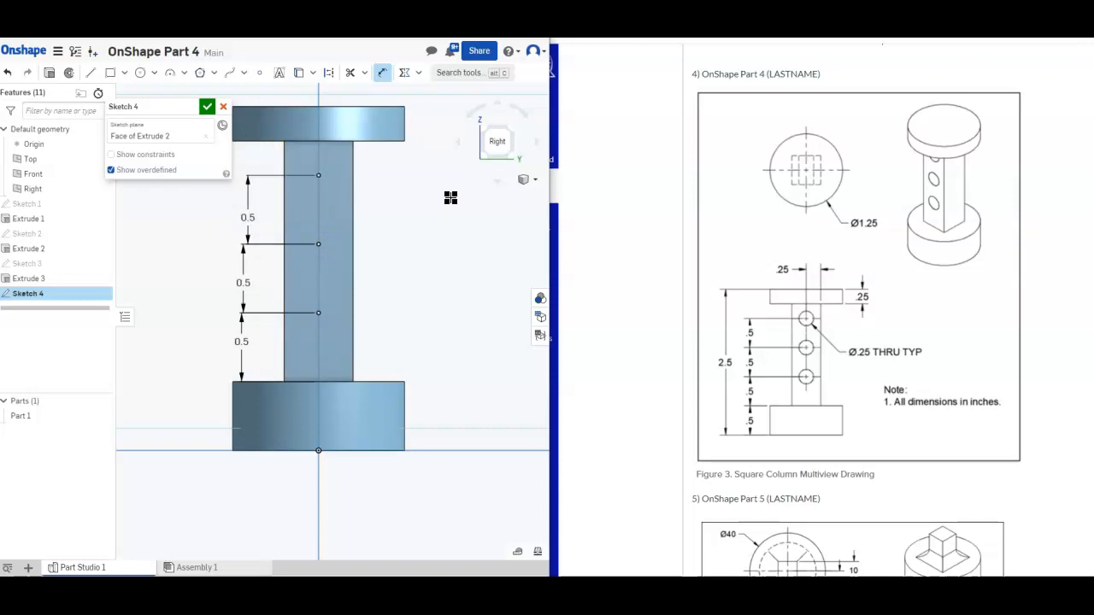
# Finish Sketch 4 and start a Hole feature at the three sketched points
pyautogui.click(208, 109)
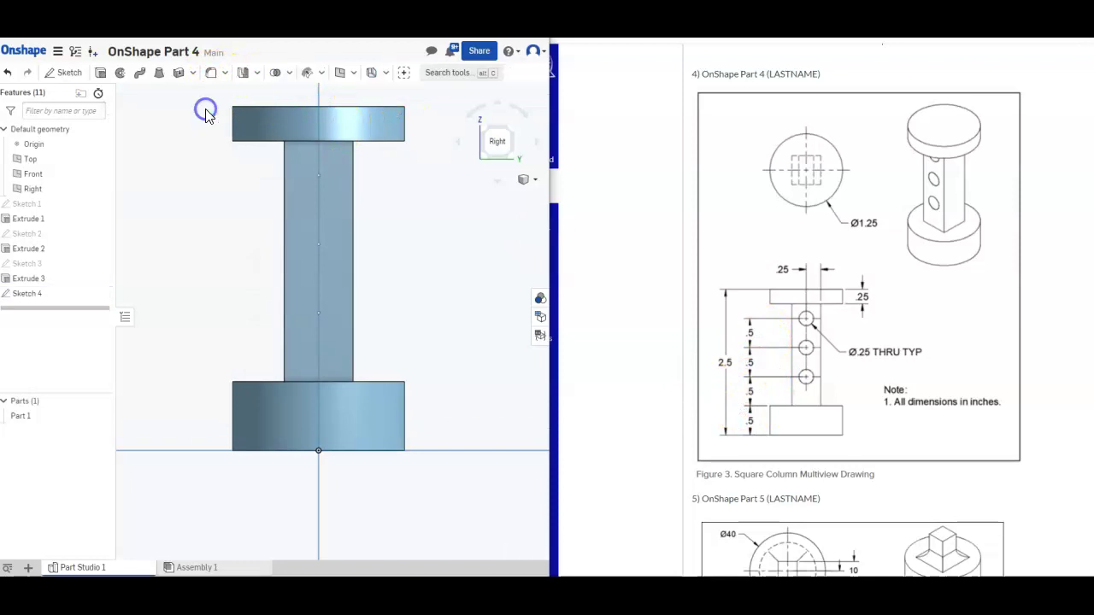
pyautogui.click(512, 130)
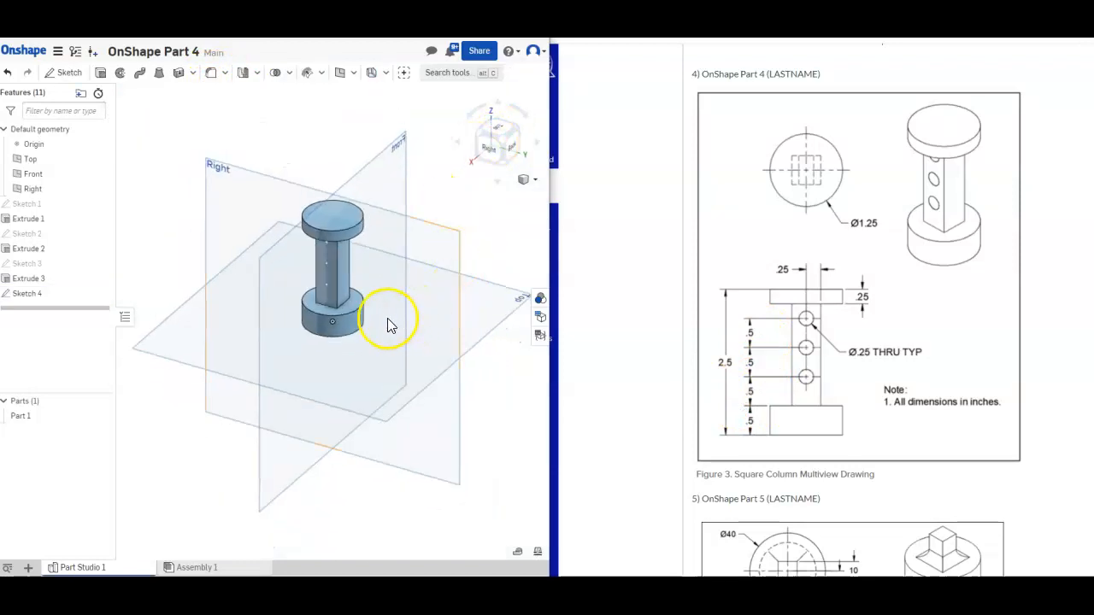
pyautogui.click(224, 73)
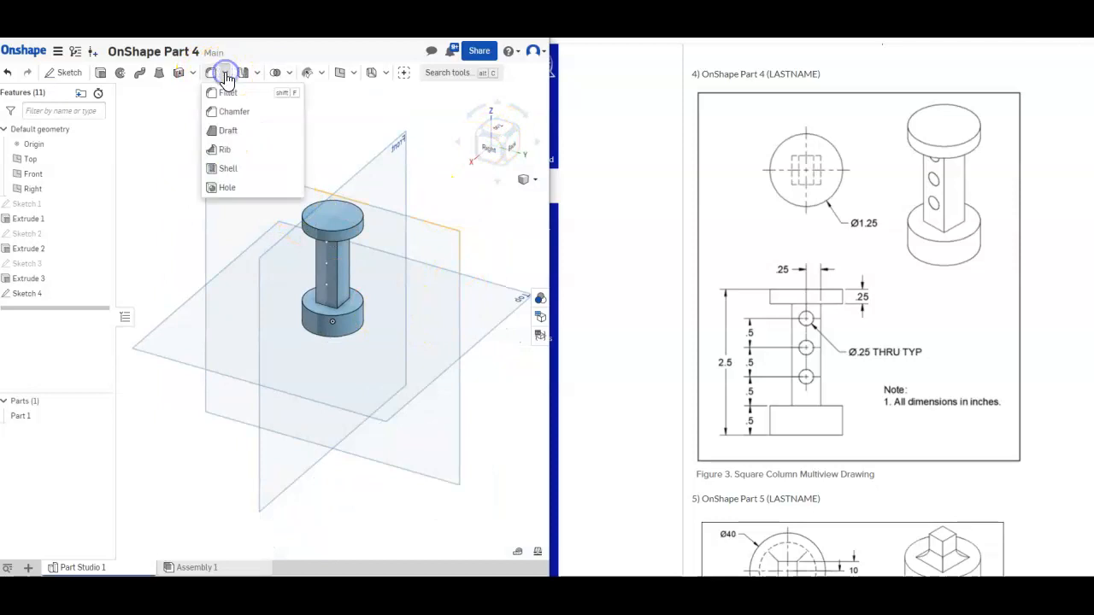
pyautogui.click(226, 187)
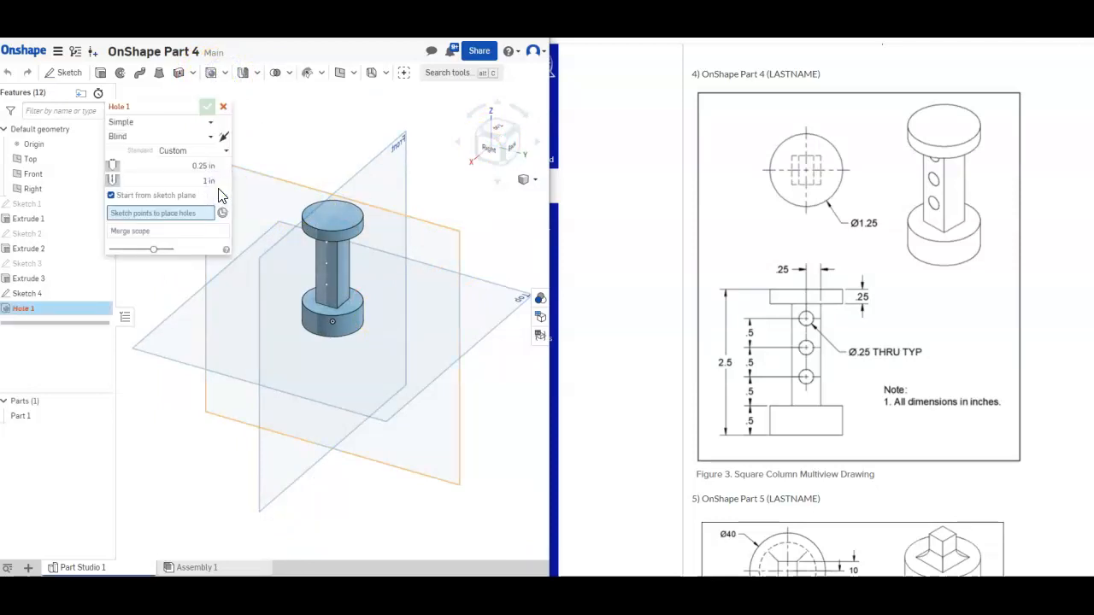
pyautogui.click(324, 245)
pyautogui.click(325, 262)
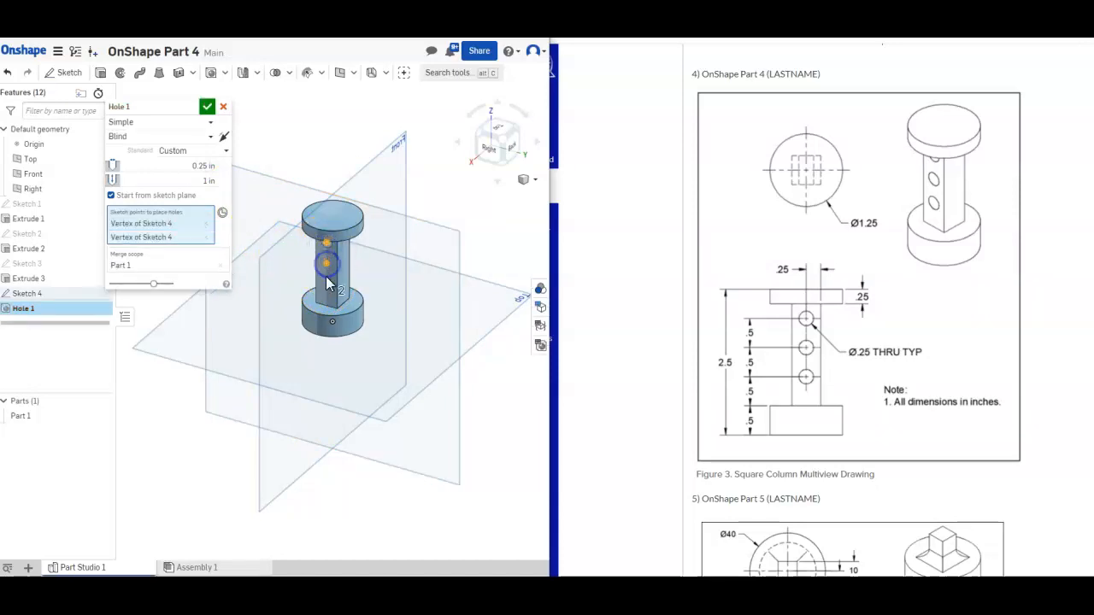
pyautogui.click(326, 288)
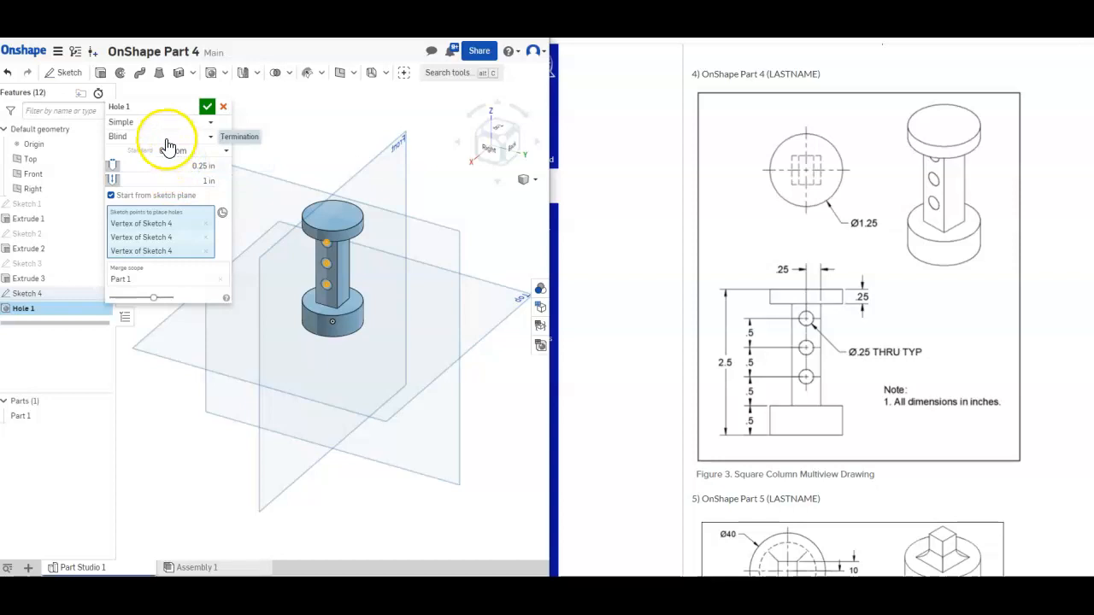
# Set the holes' termination to Through, accept Hole 1, and check it from the right view
pyautogui.click(169, 139)
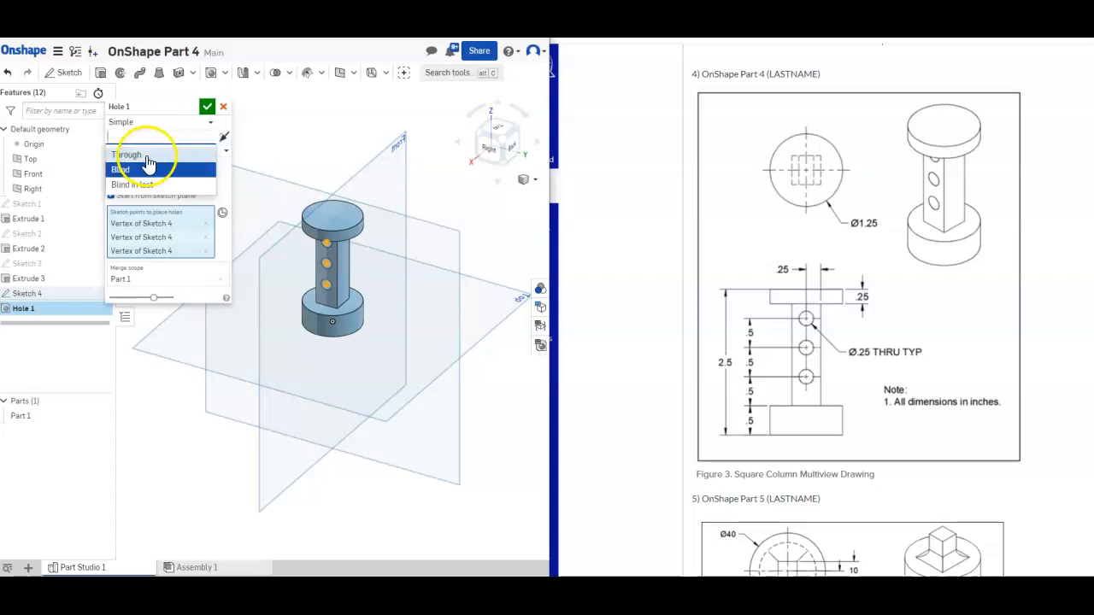
pyautogui.click(149, 156)
pyautogui.click(207, 106)
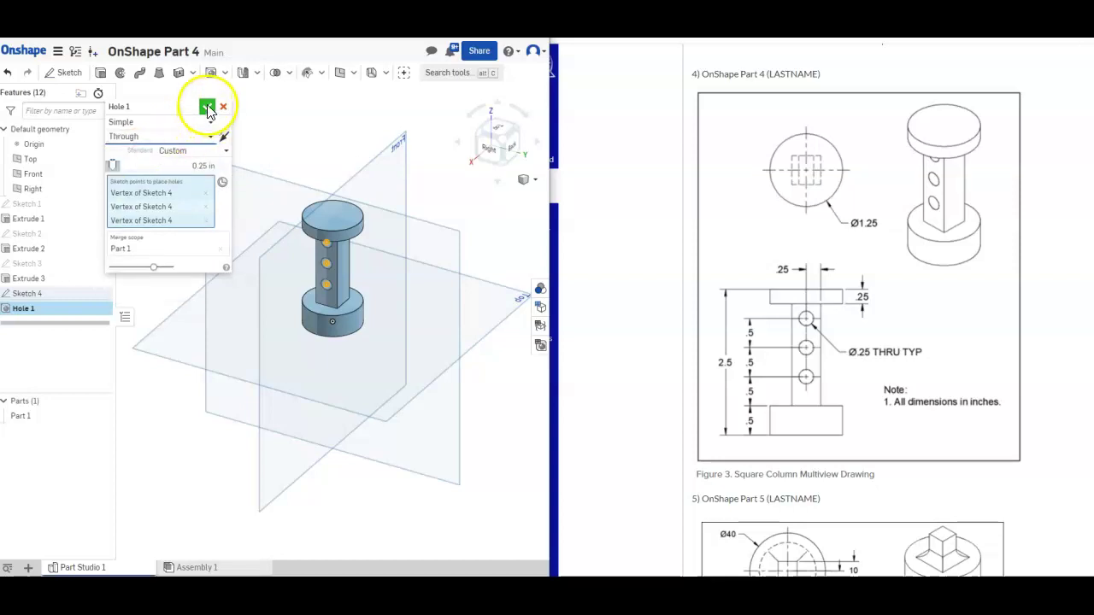
pyautogui.click(491, 153)
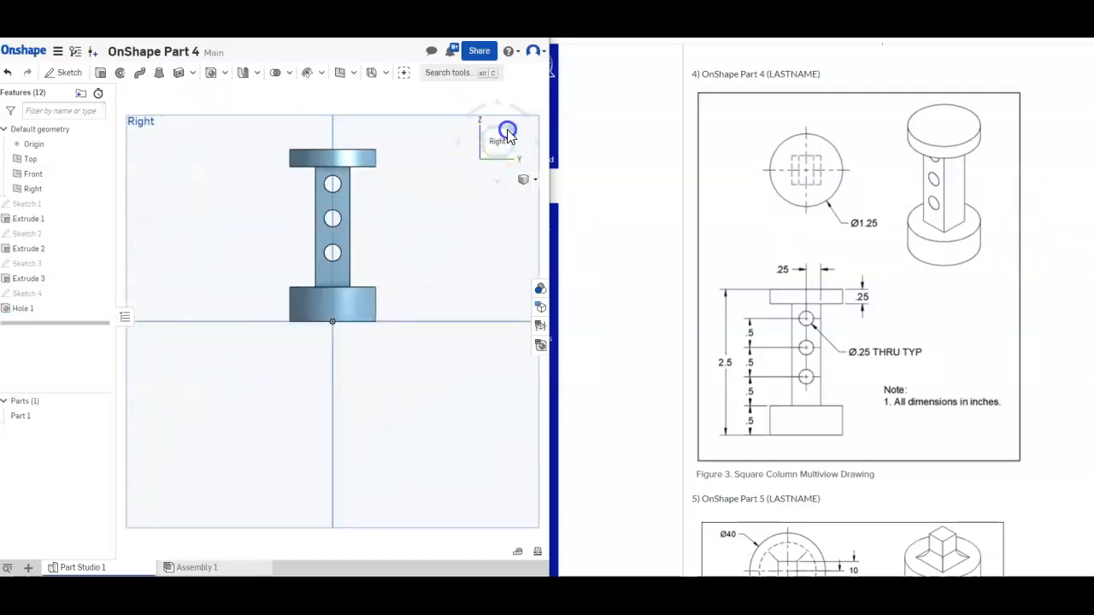
pyautogui.click(507, 129)
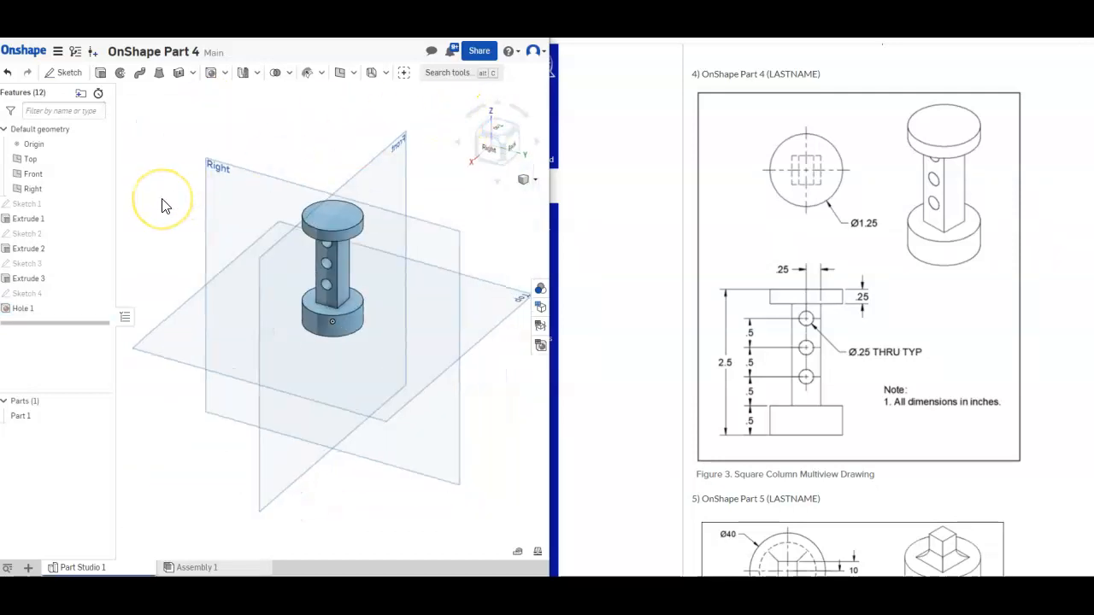